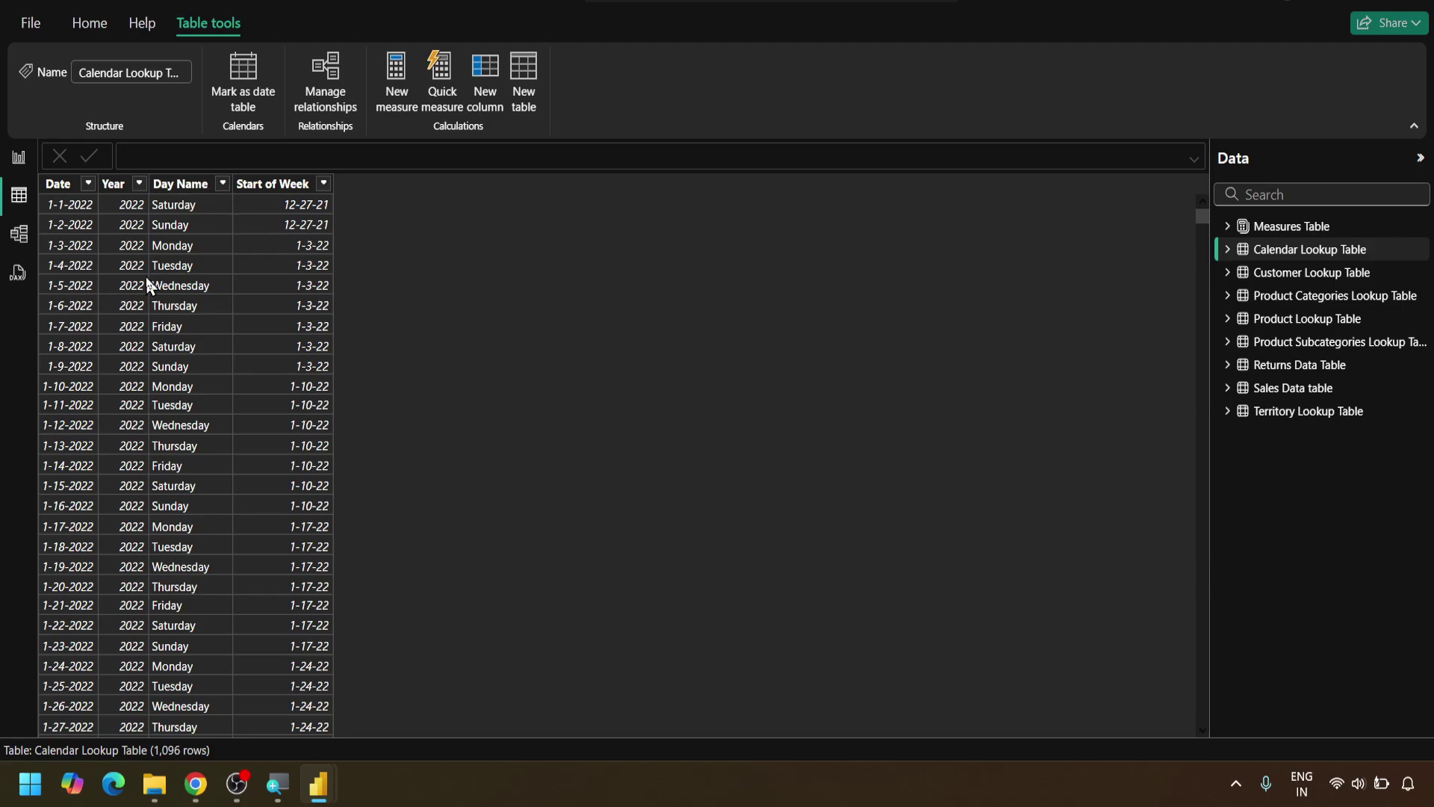
Step: Add a calculated column to the Calendar Lookup Table and name it Year Status in its formula
{"action": "left_click", "coordinate": [115, 186]}
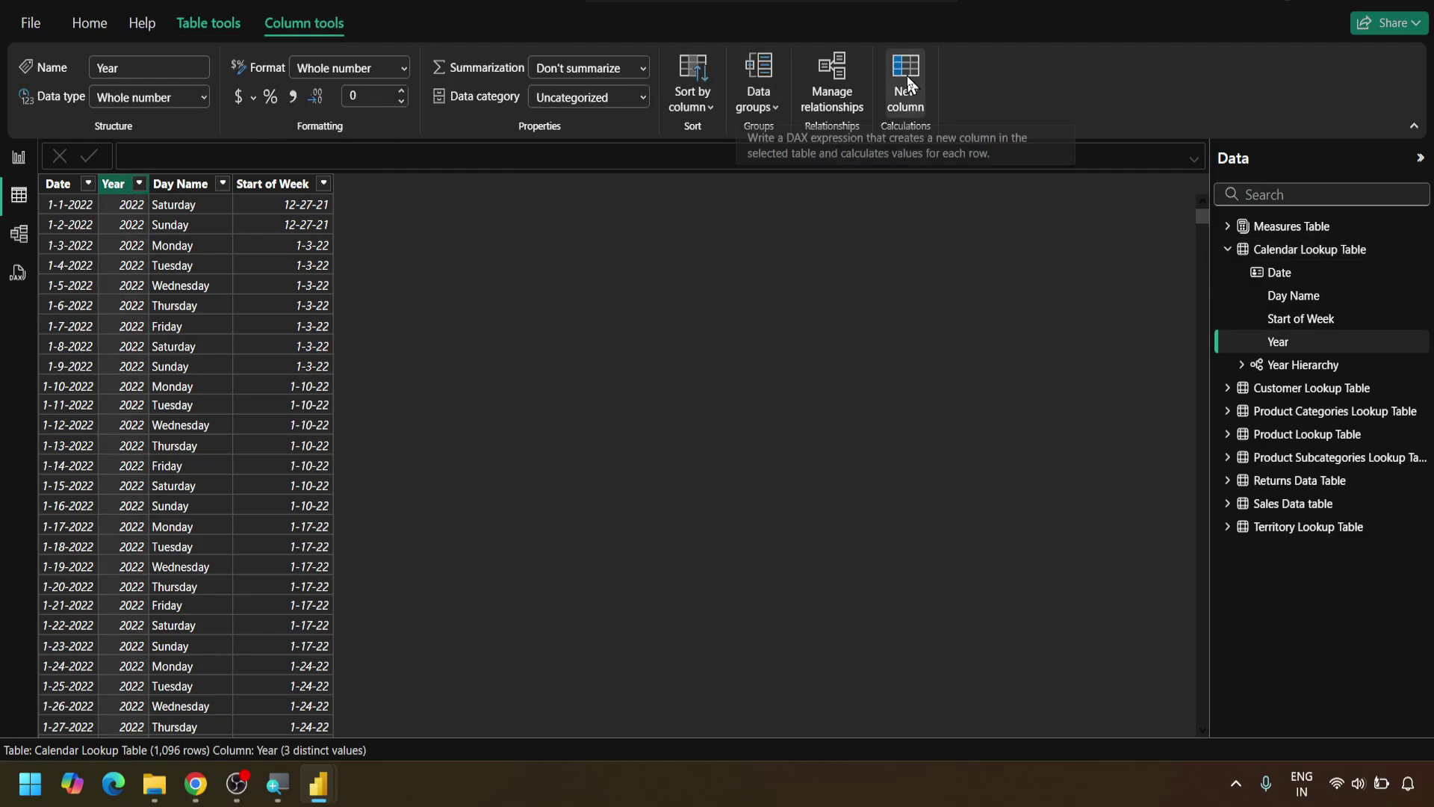
{"action": "left_click", "coordinate": [898, 97]}
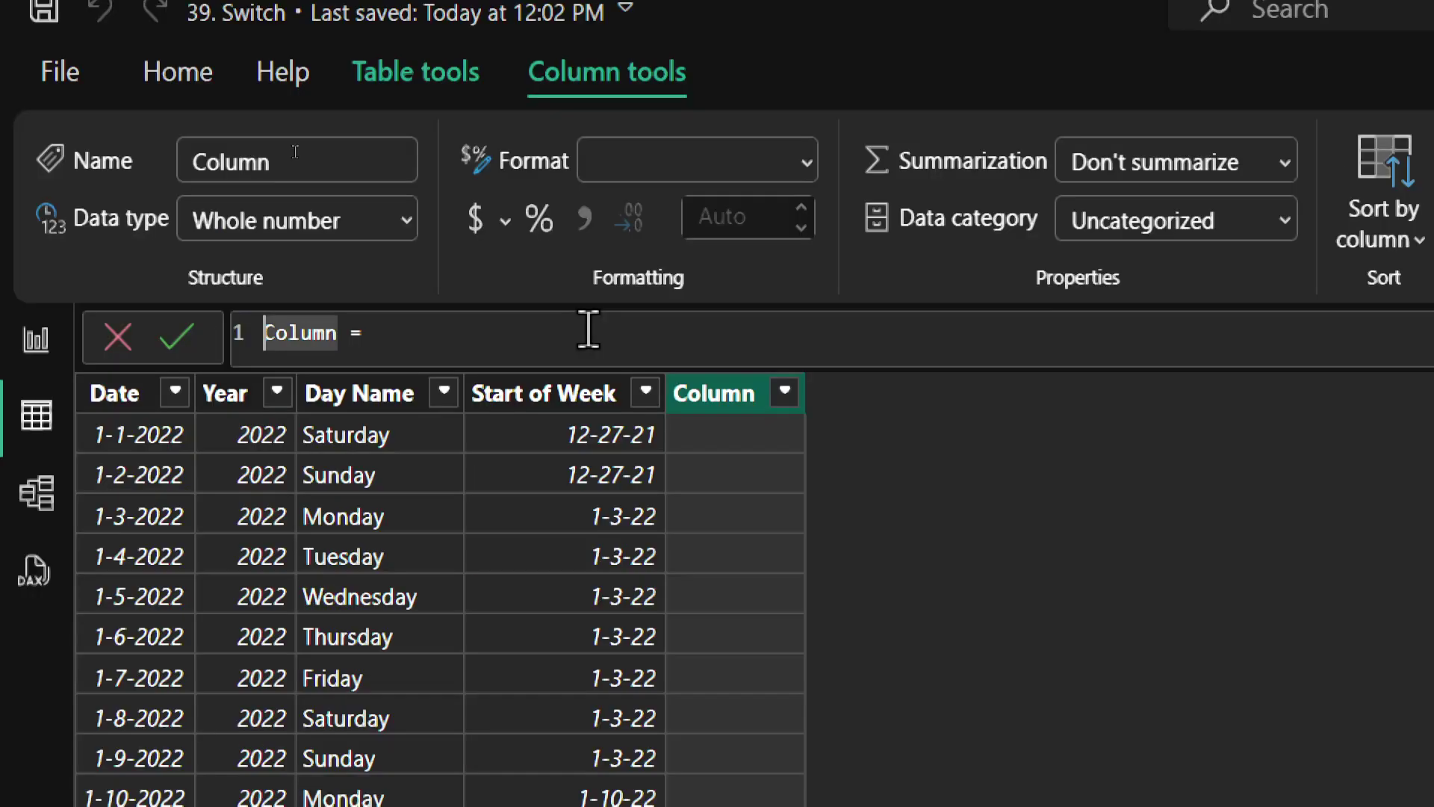
{"action": "left_click", "coordinate": [295, 153]}
{"action": "key", "text": "Left"}
{"action": "key", "text": "Left"}
{"action": "key", "text": "Left"}
{"action": "key", "text": "ctrl+shift+Left"}
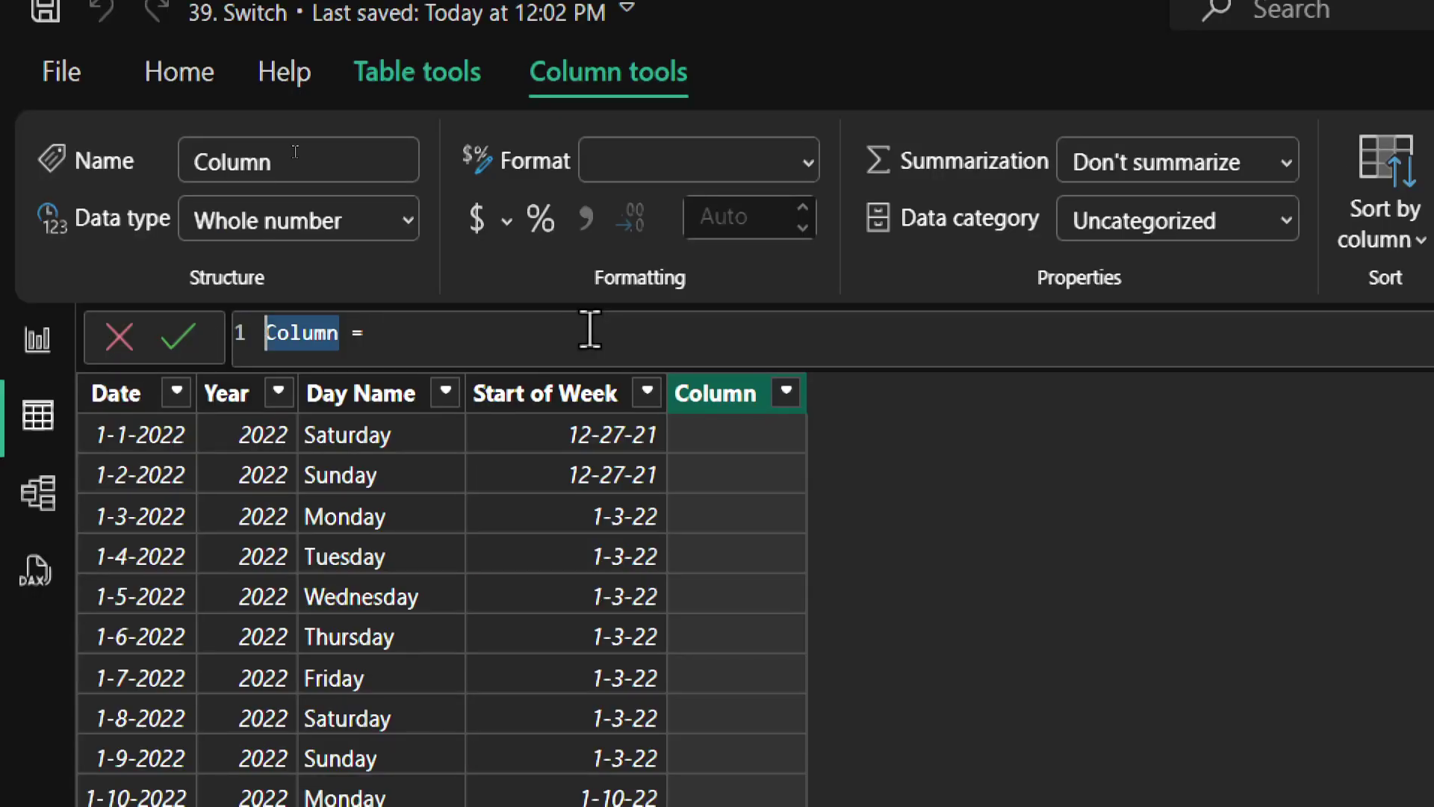
{"action": "type", "text": "Year Stat"}
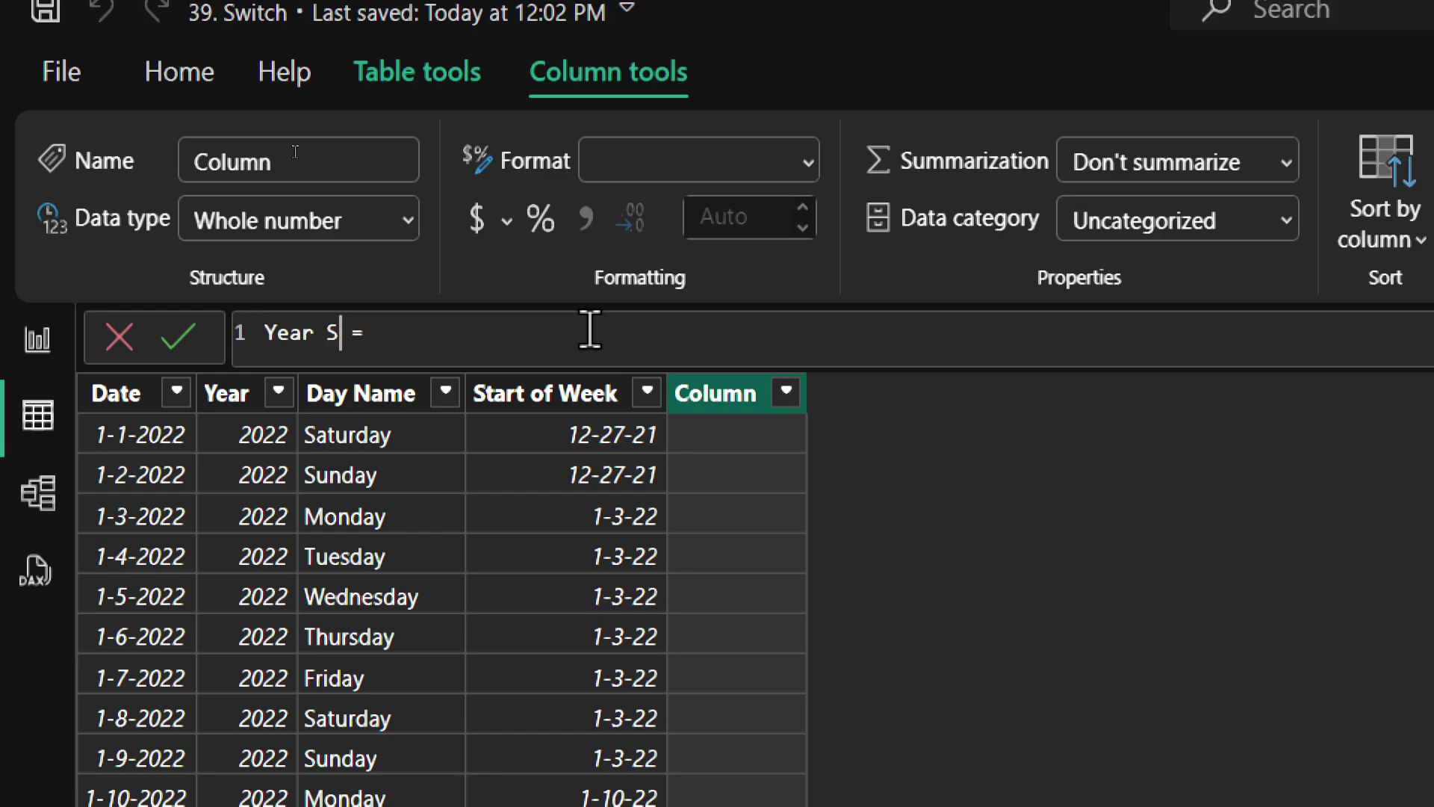
{"action": "type", "text": "us"}
{"action": "key", "text": "End"}
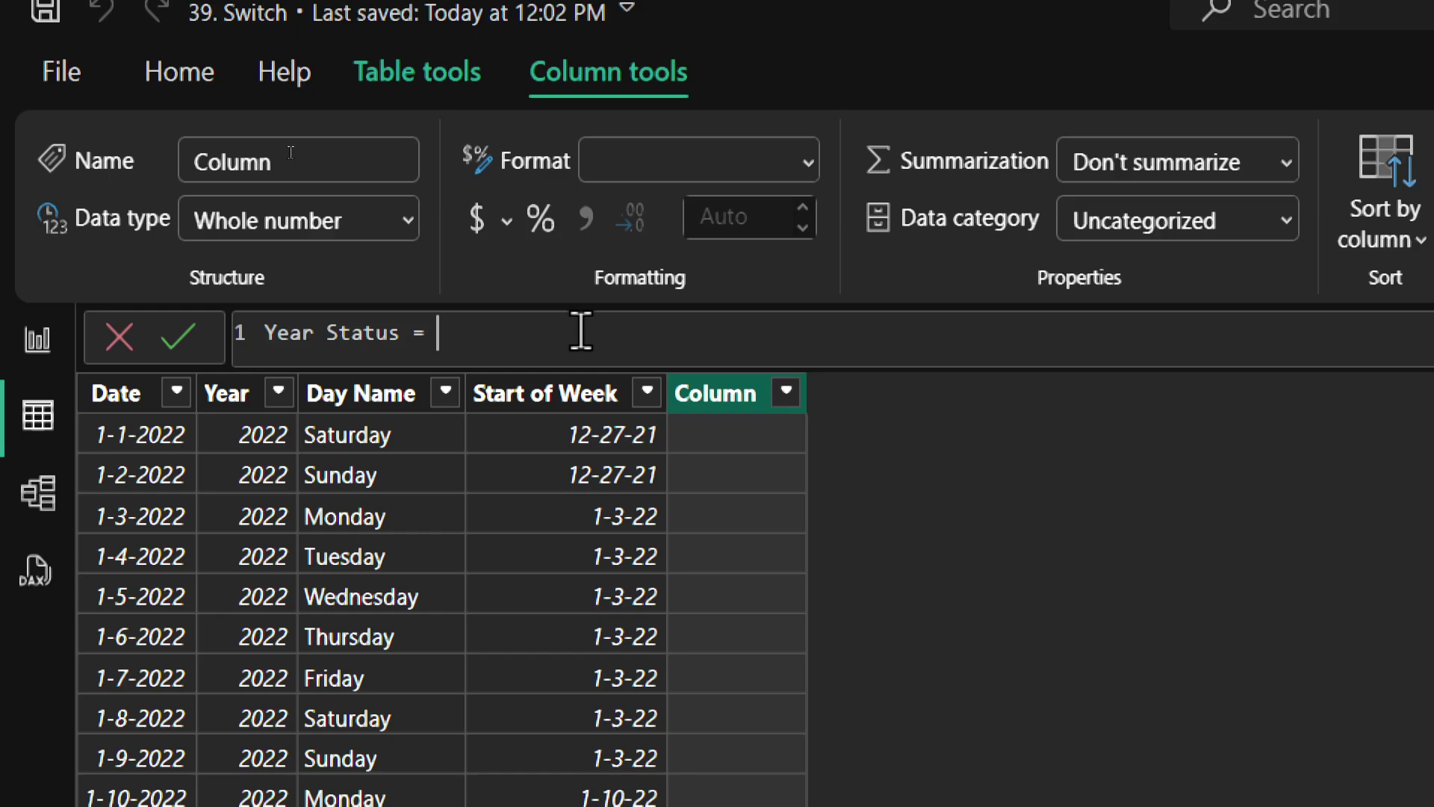
Step: Begin the Year Status formula on new lines with SWITCH(true(), followed by a reference to 'Calendar Lookup Table'[Year]
{"action": "key", "text": "shift+Return"}
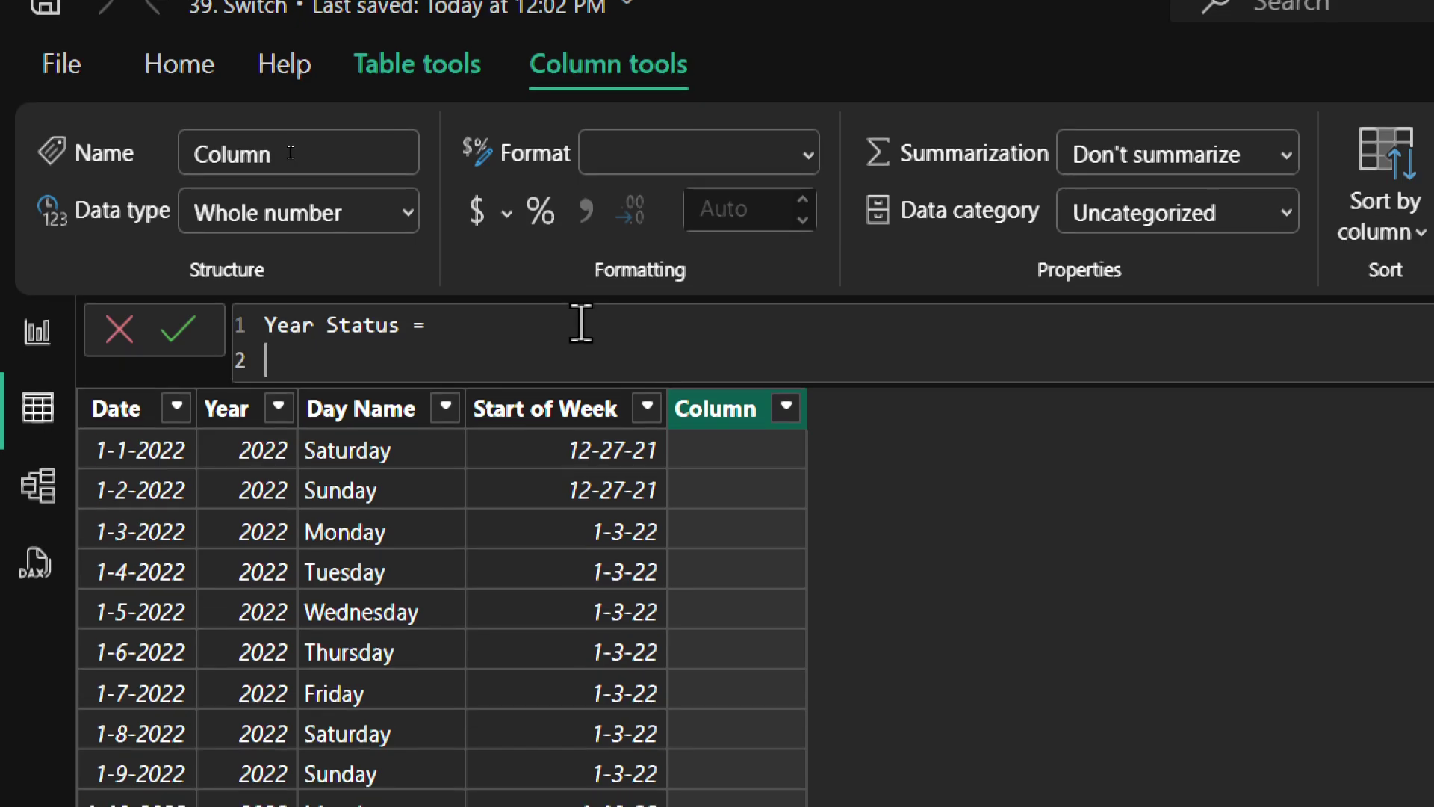
{"action": "type", "text": "swic"}
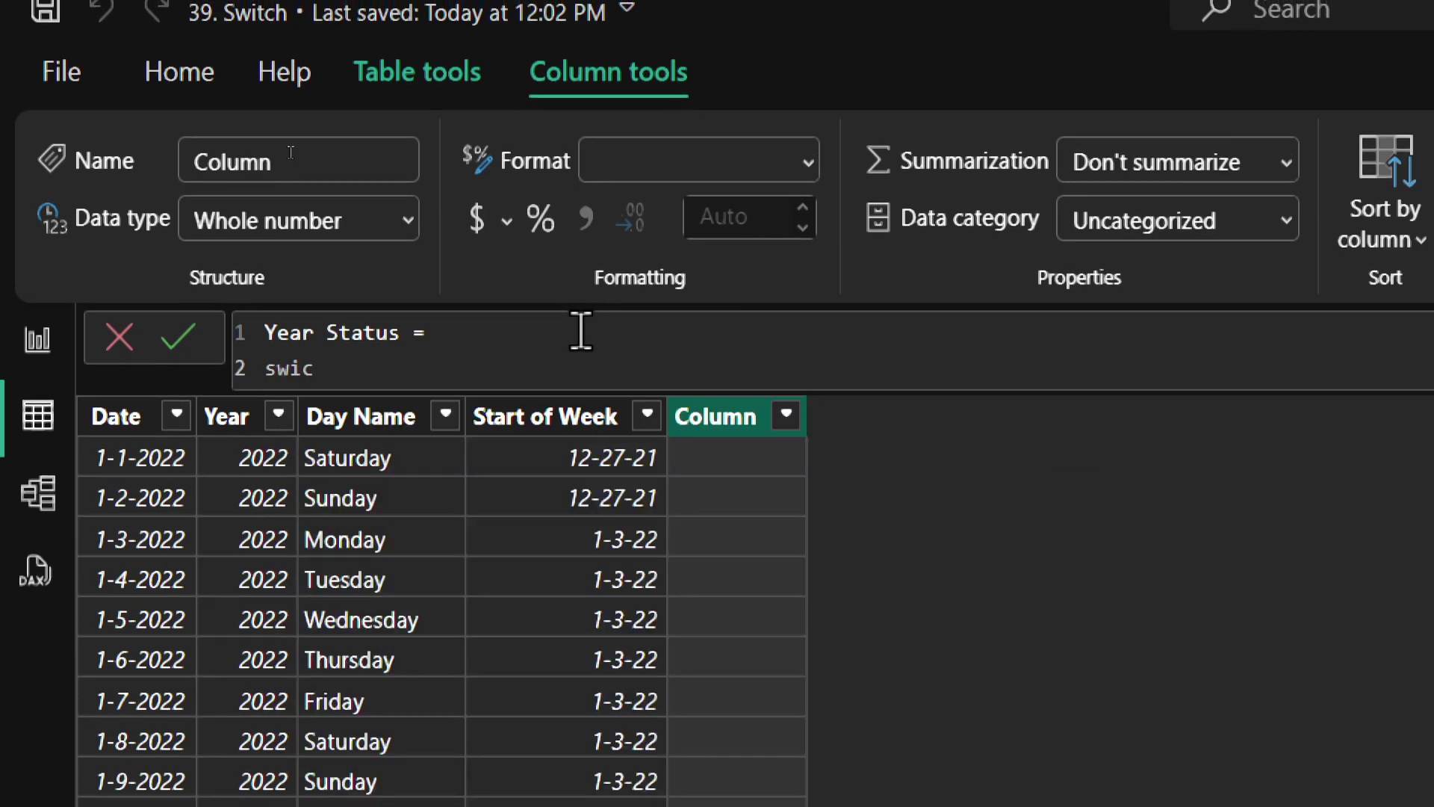
{"action": "key", "text": "BackSpace"}
{"action": "key", "text": "Tab"}
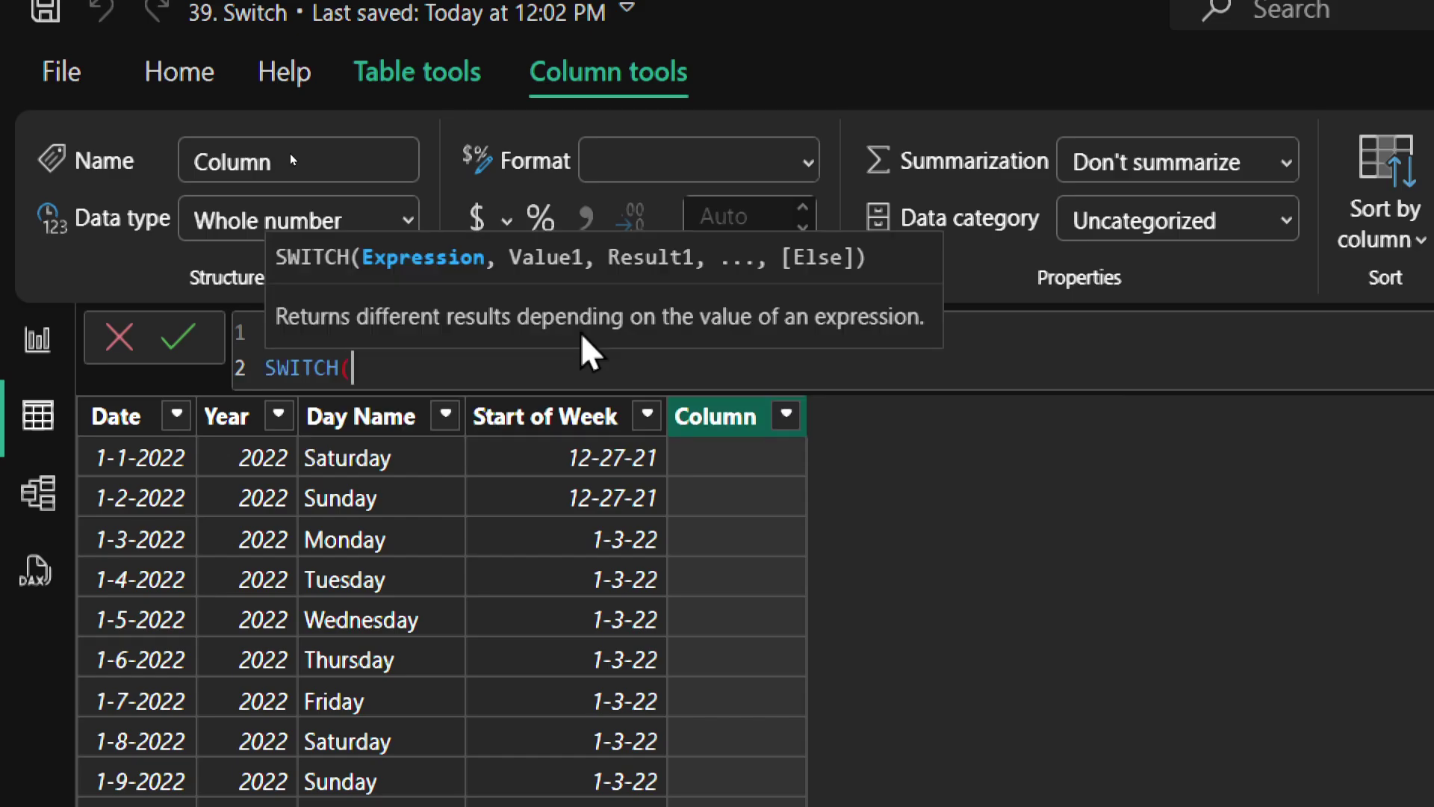
{"action": "key", "text": "shift+Return"}
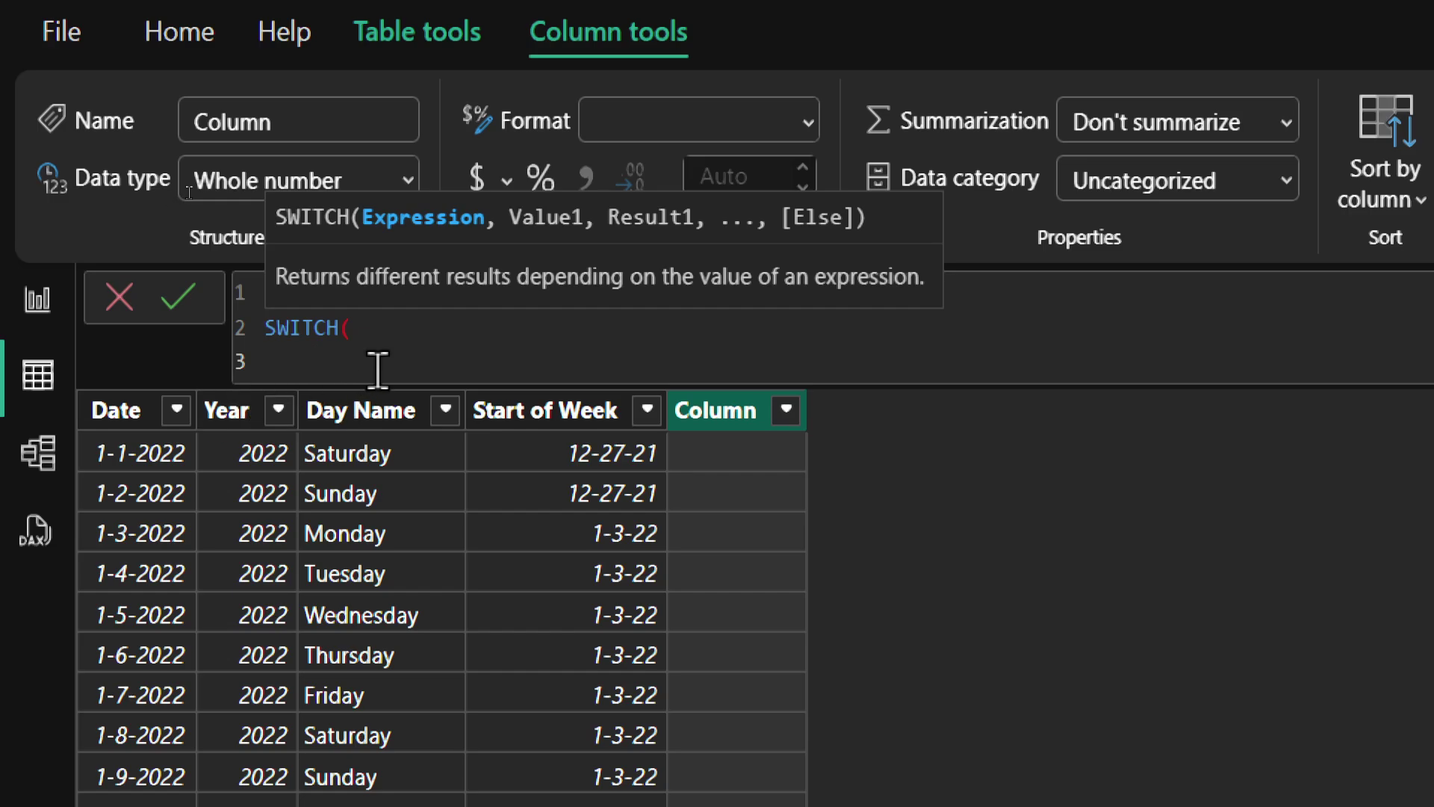
{"action": "type", "text": "cal"}
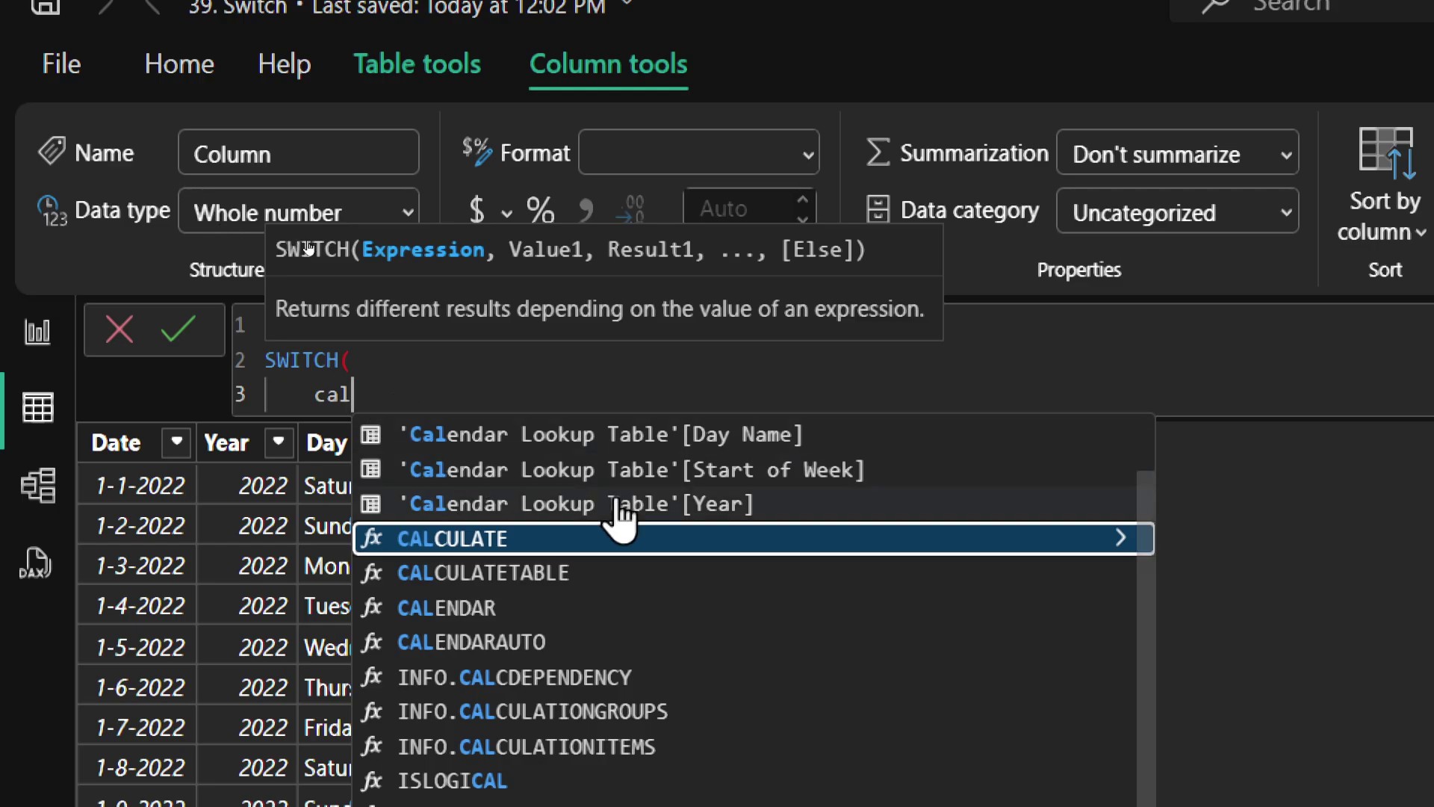
{"action": "left_click", "coordinate": [686, 505]}
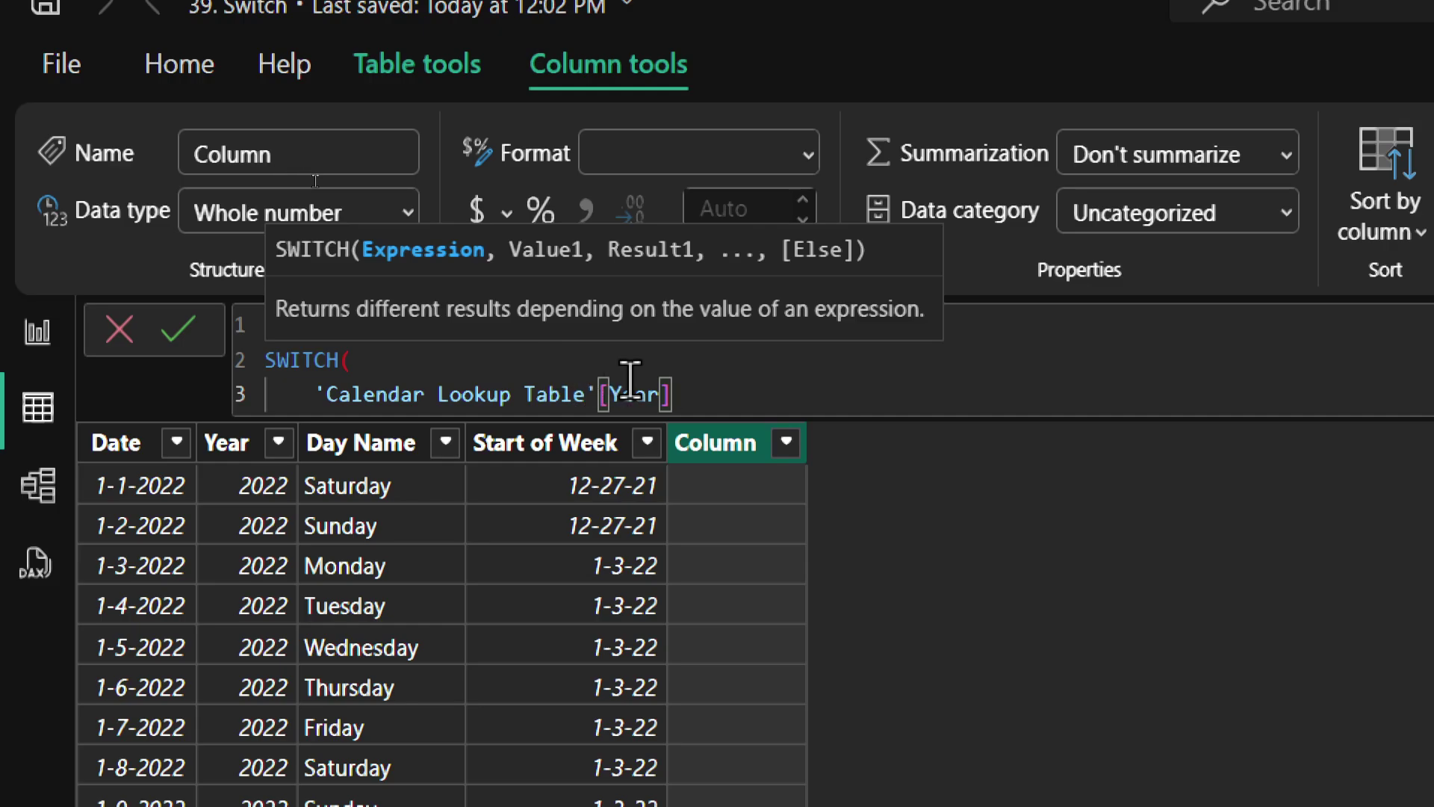
{"action": "left_click", "coordinate": [475, 360]}
{"action": "type", "text": "true"}
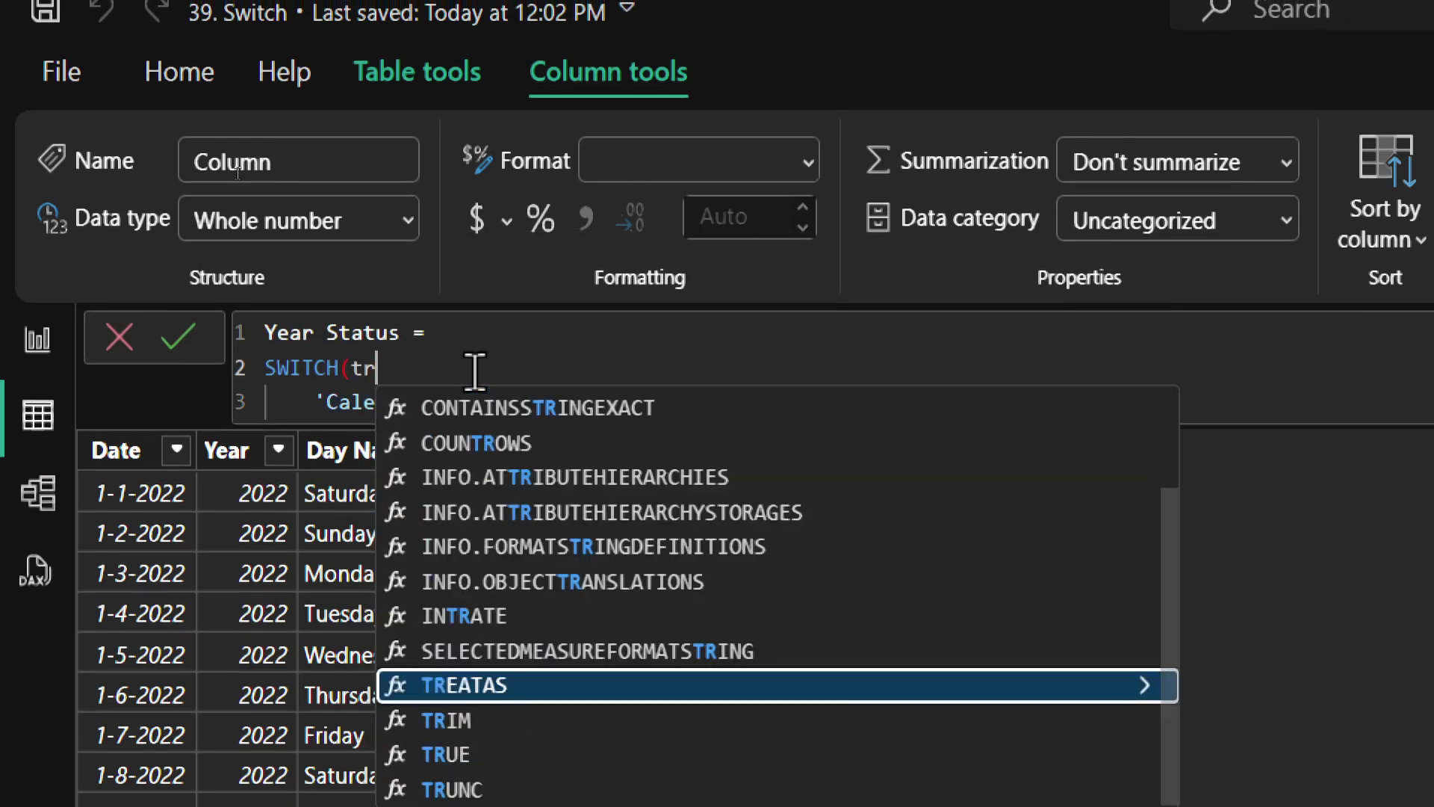
{"action": "type", "text": "()"}
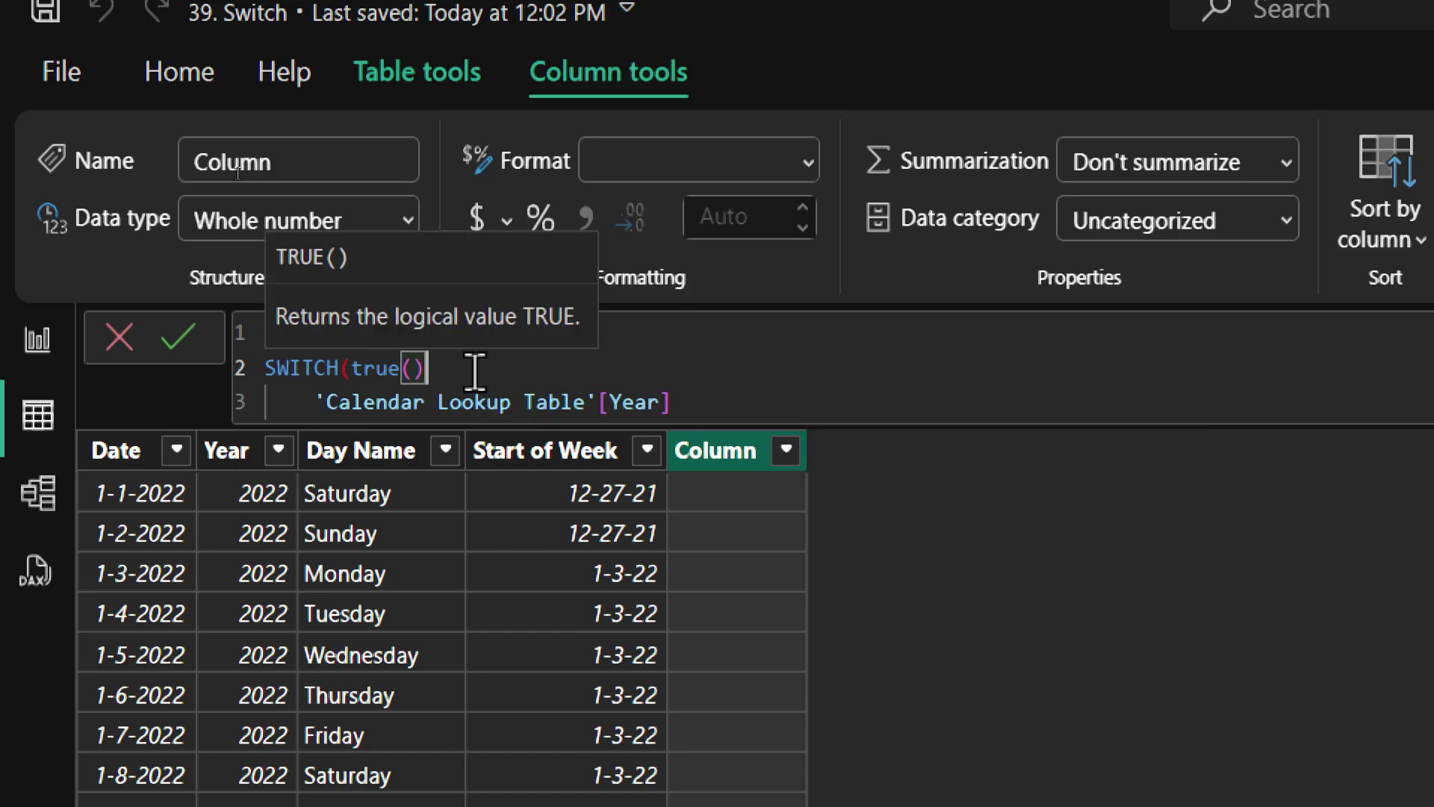
{"action": "type", "text": ","}
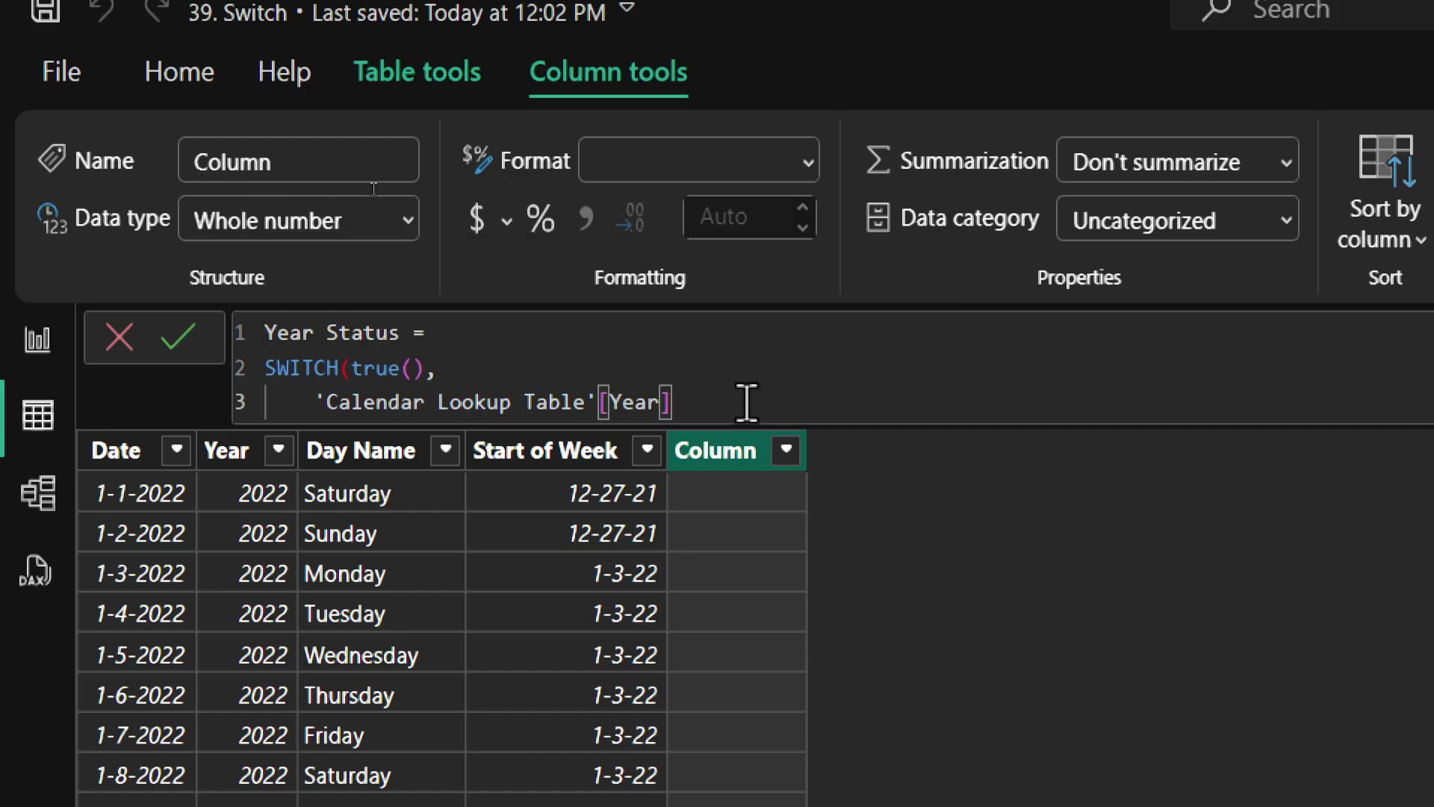
Step: Complete the first SWITCH condition so that a Year <=2023 returns "Previous Years"
{"action": "type", "text": "<="}
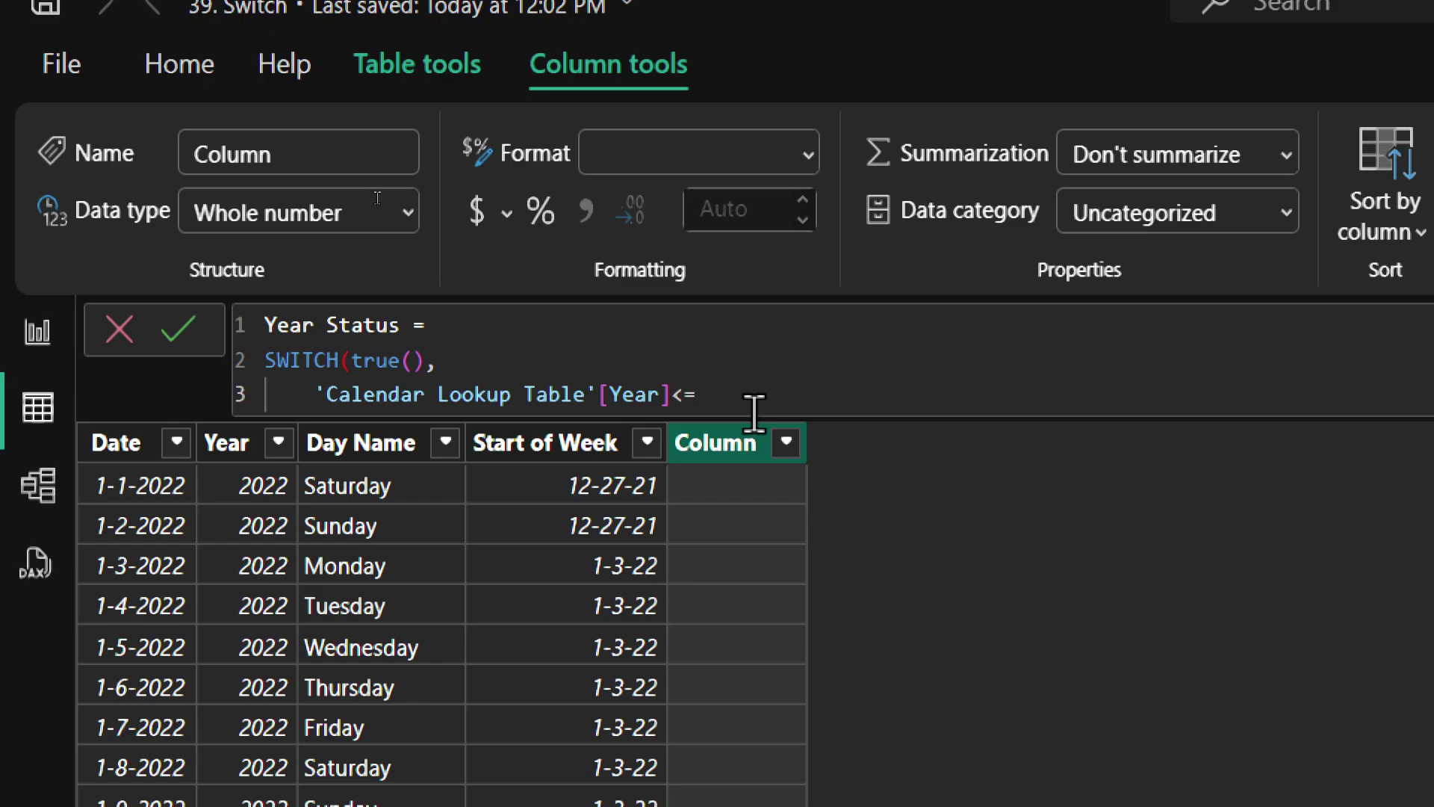
{"action": "type", "text": "2023"}
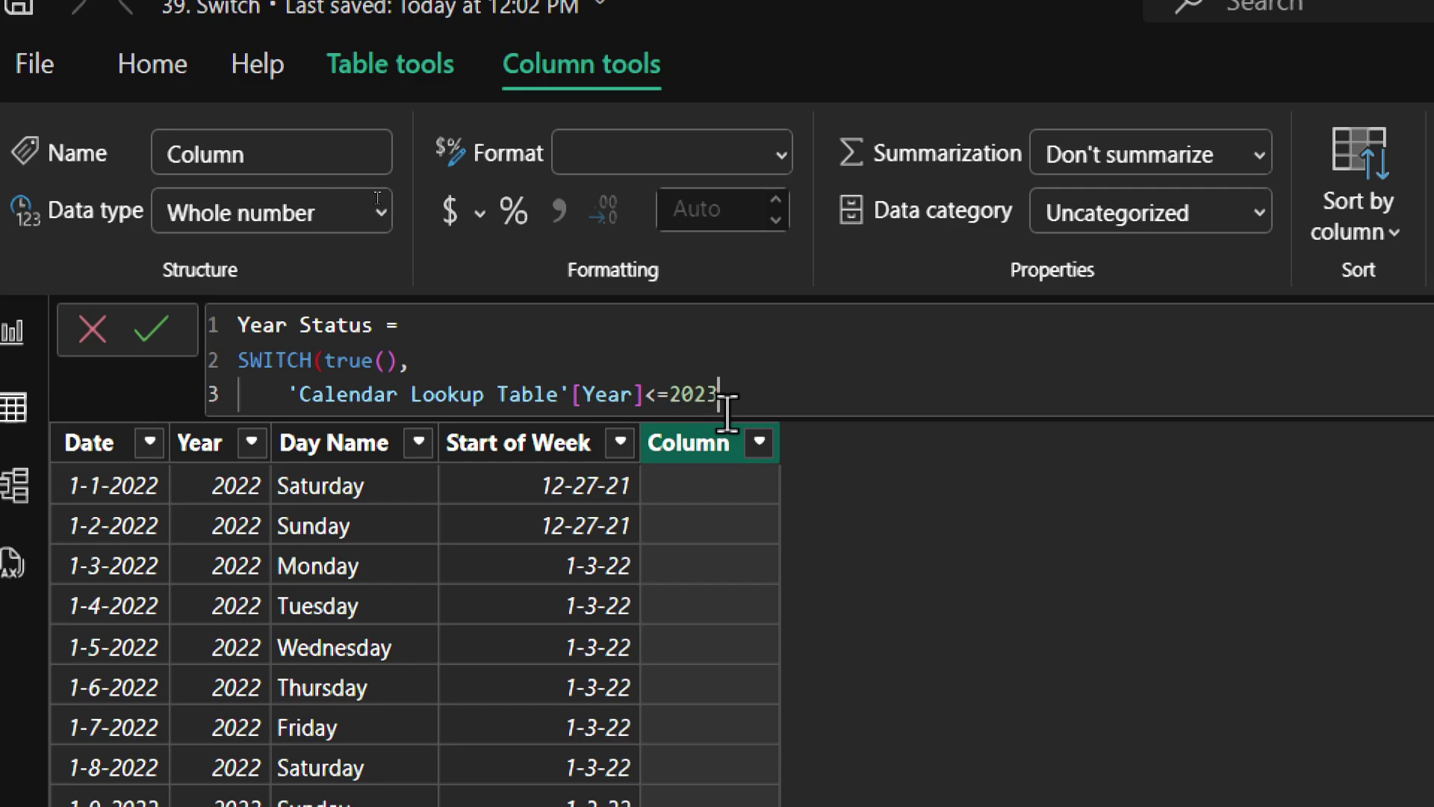
{"action": "type", "text": ",\""}
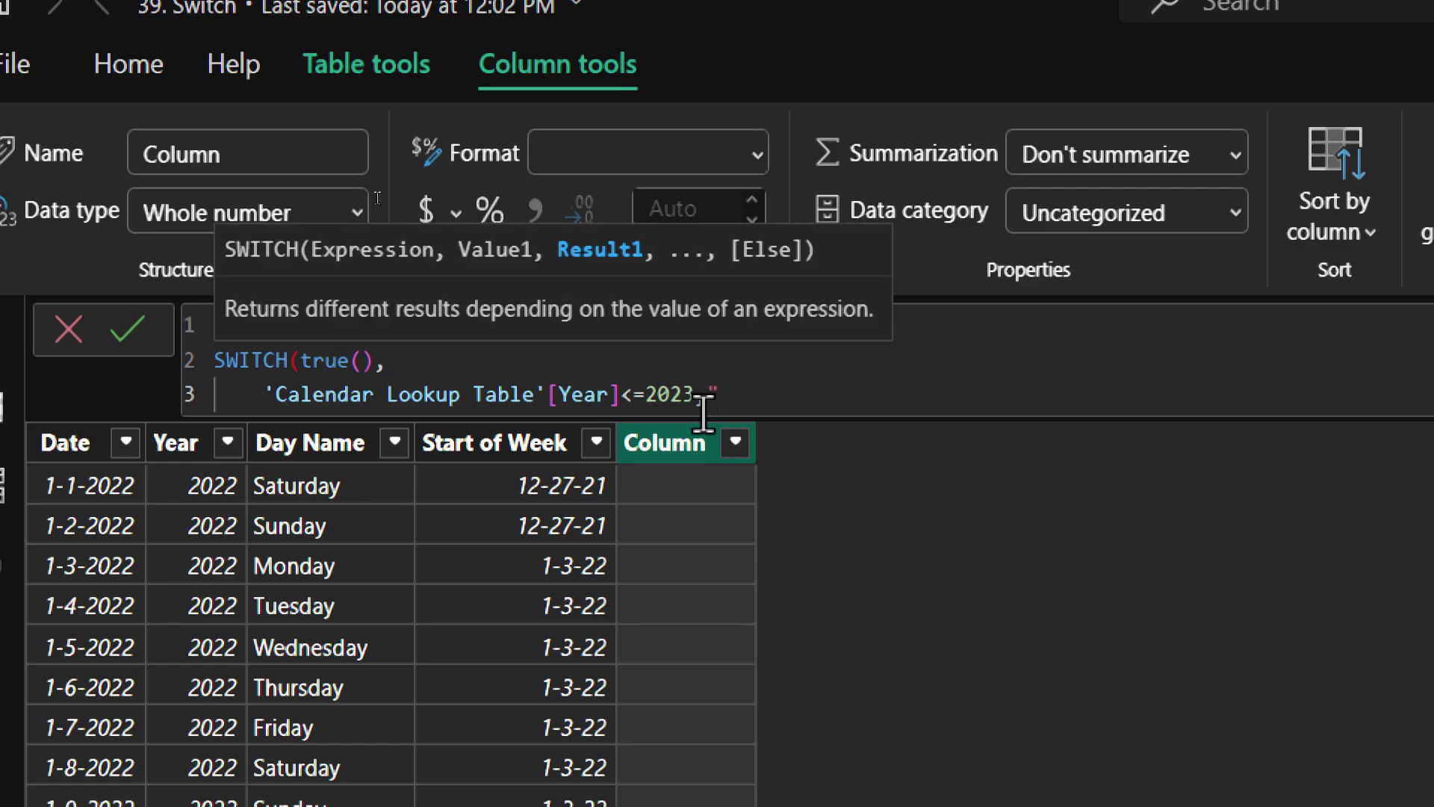
{"action": "type", "text": "Prev"}
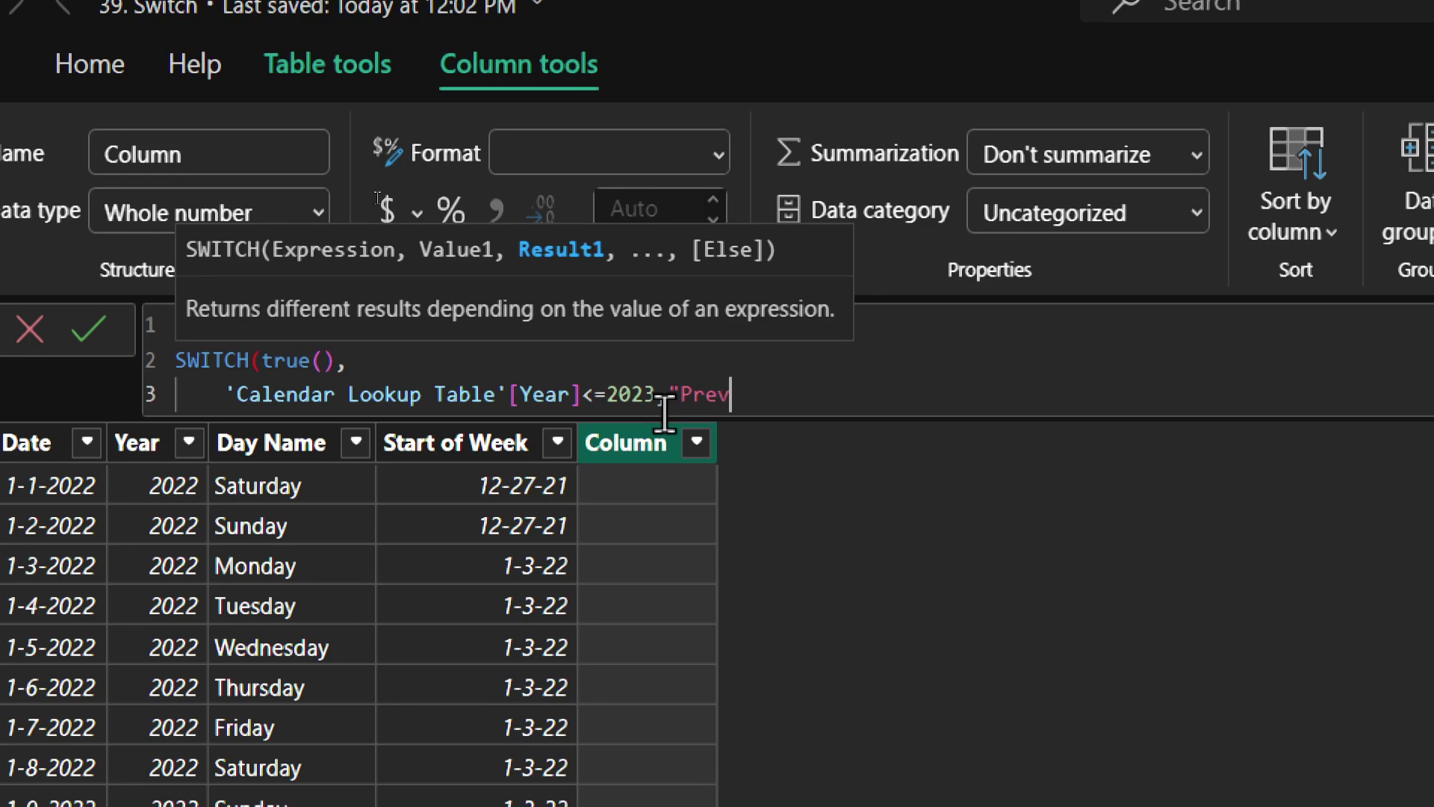
{"action": "type", "text": "ious Years"}
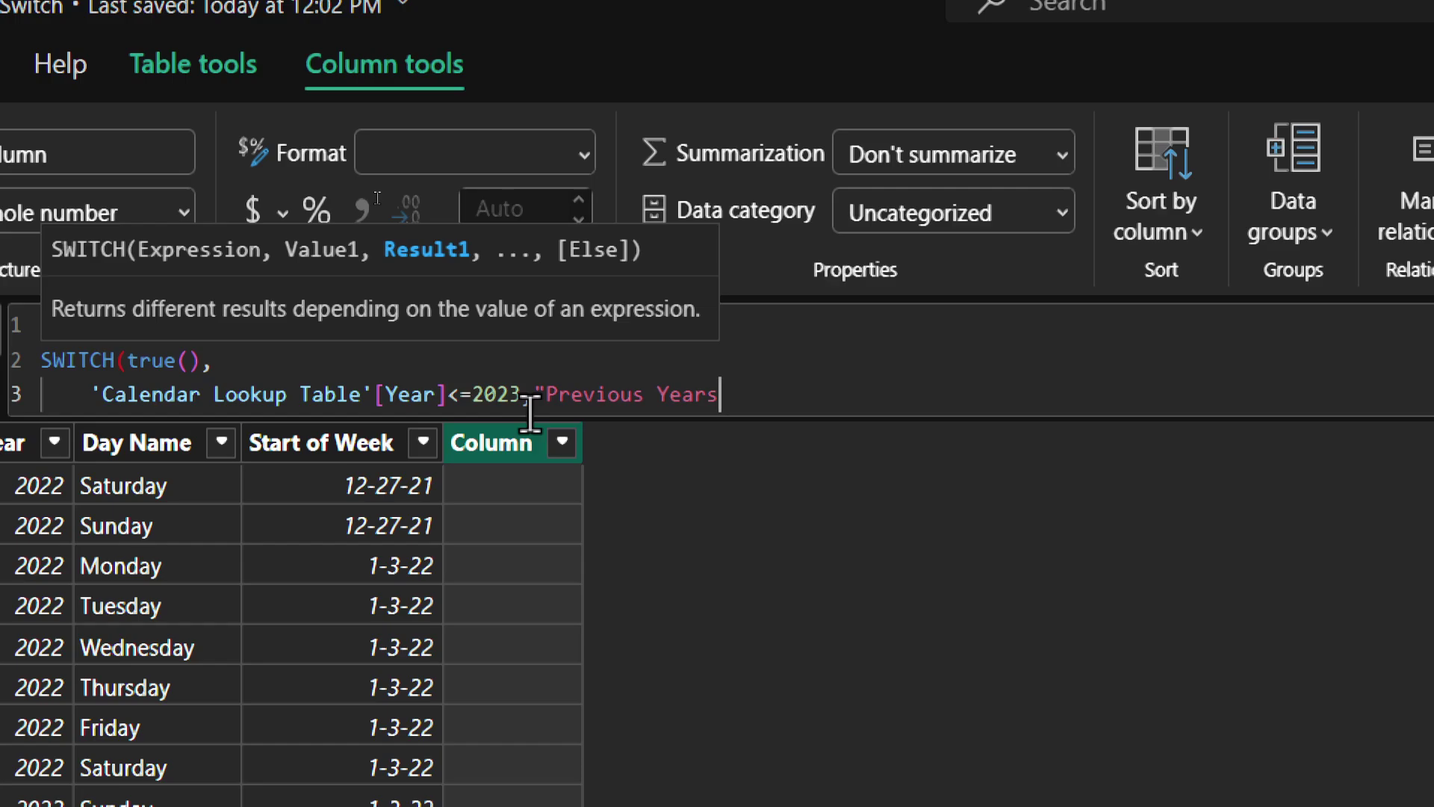
{"action": "type", "text": "\","}
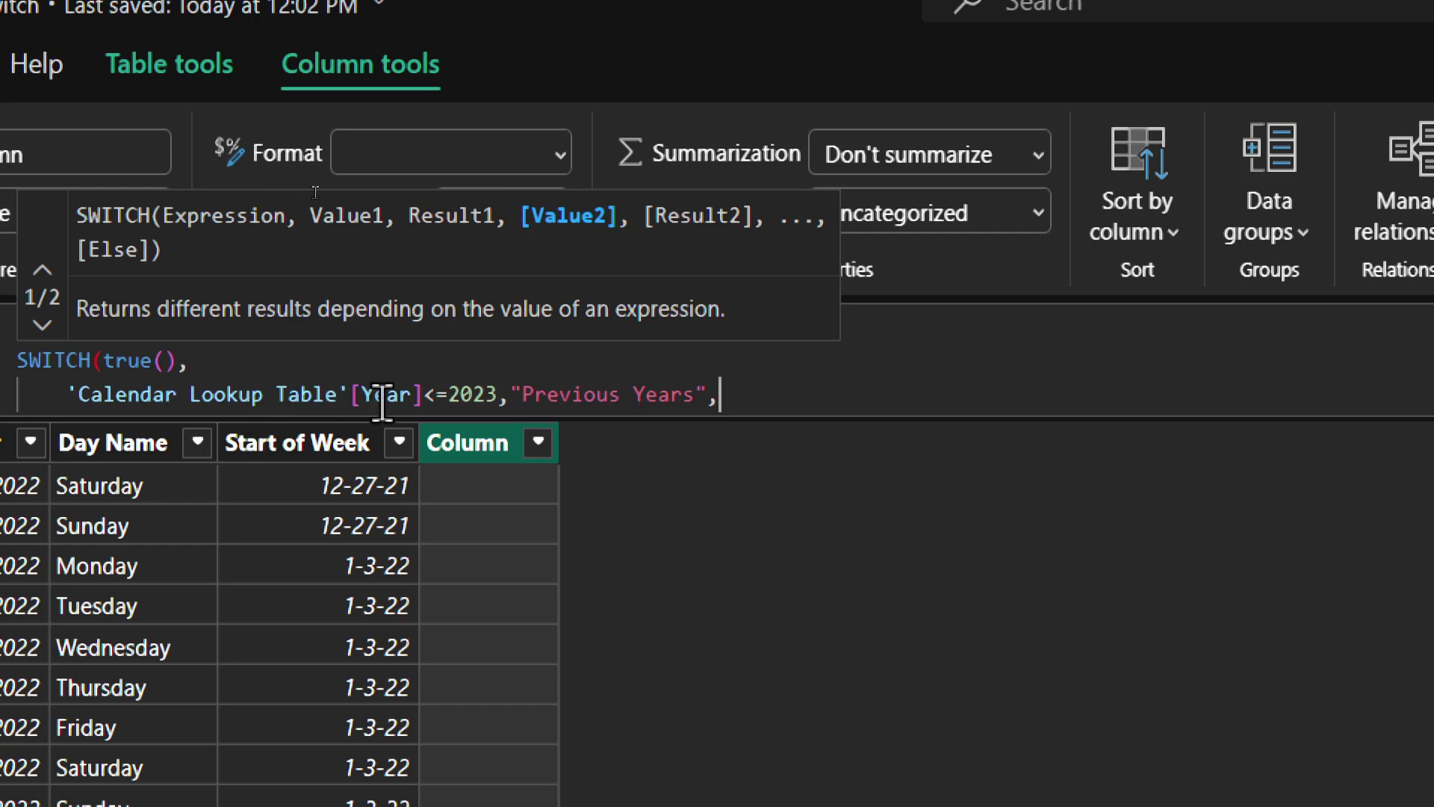
Step: Add a second condition returning "Current Year" when 'Calendar Lookup Table'[Year]=2024, close the SWITCH function and commit the formula
{"action": "type", "text": "cal"}
{"action": "key", "text": "Up"}
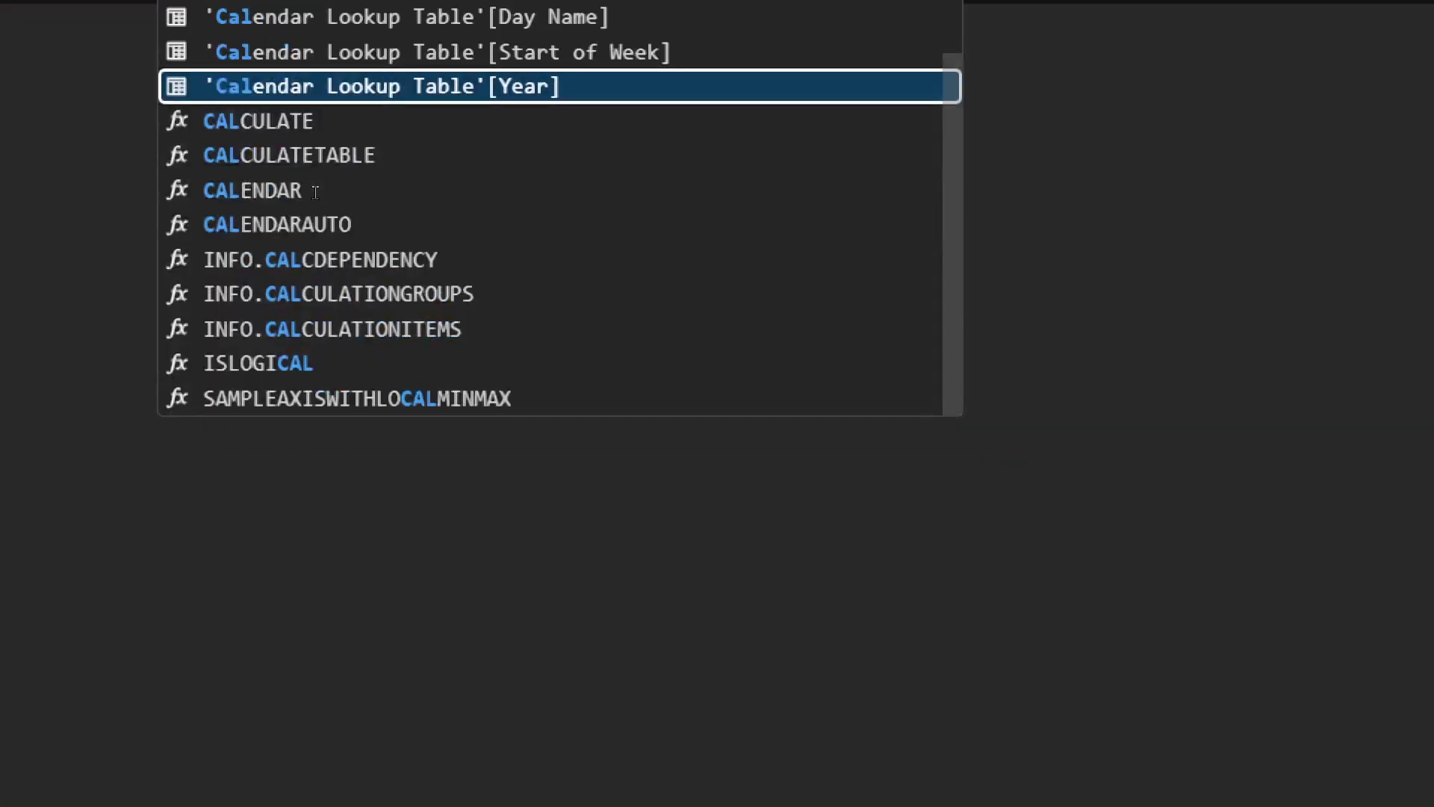
{"action": "key", "text": "Tab"}
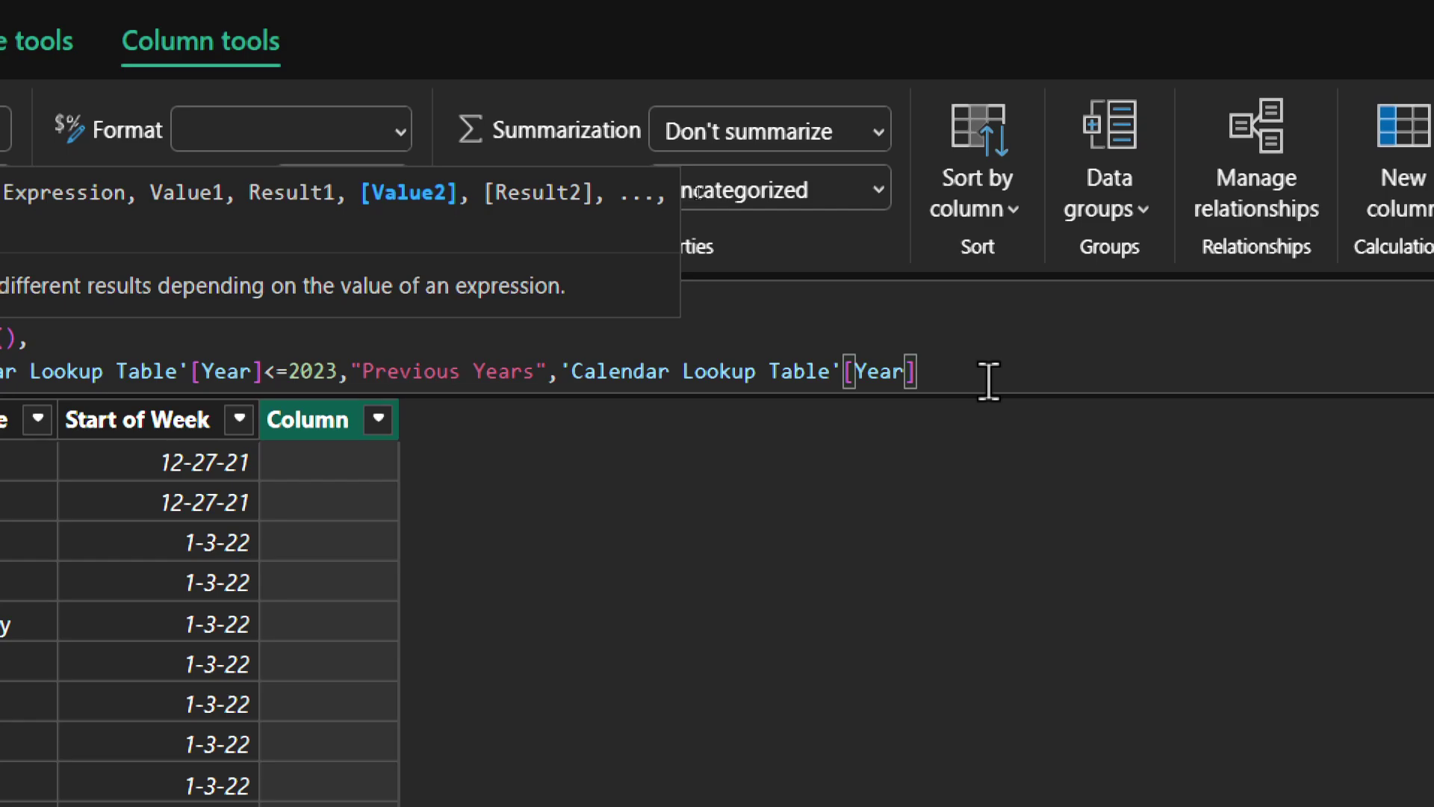
{"action": "type", "text": "="}
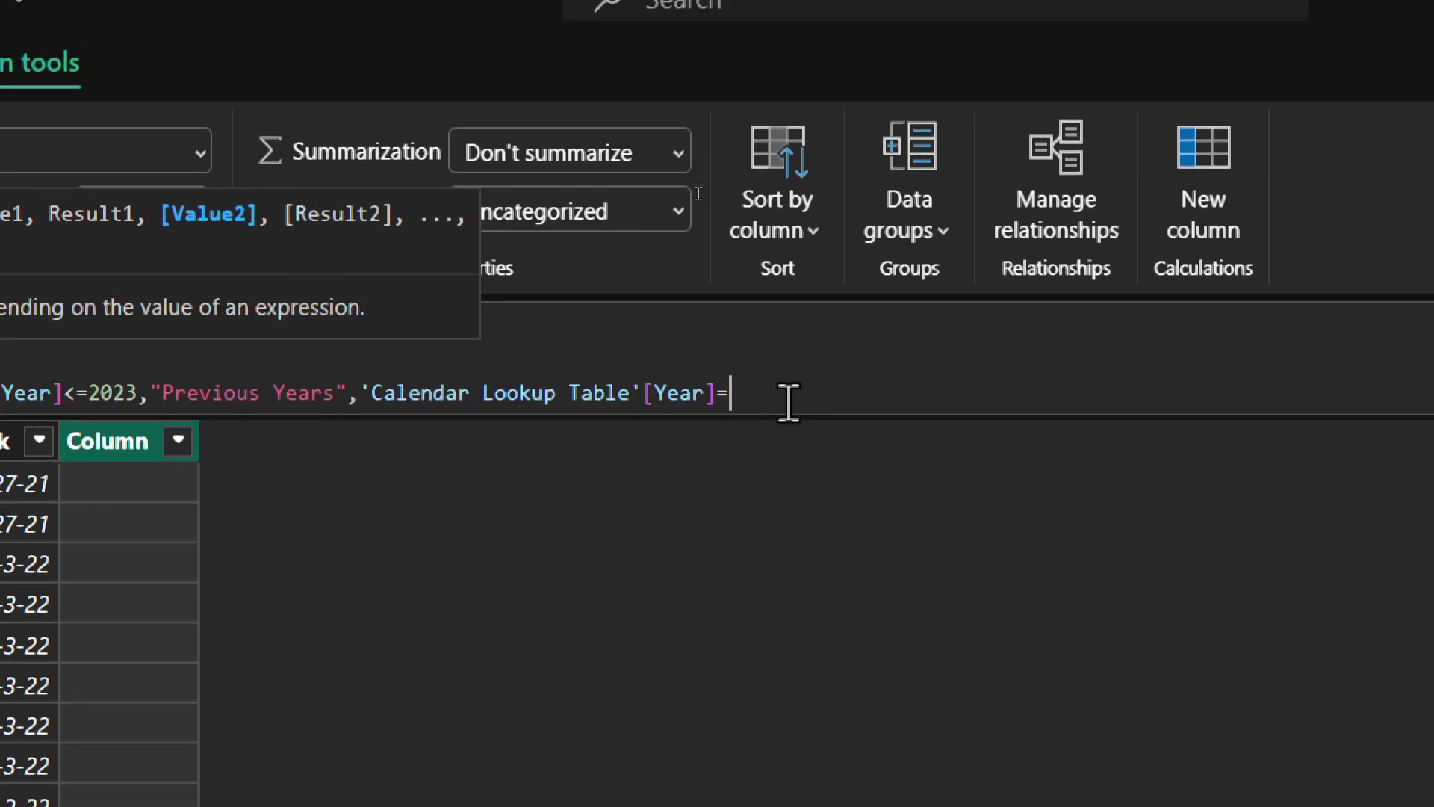
{"action": "type", "text": "2024"}
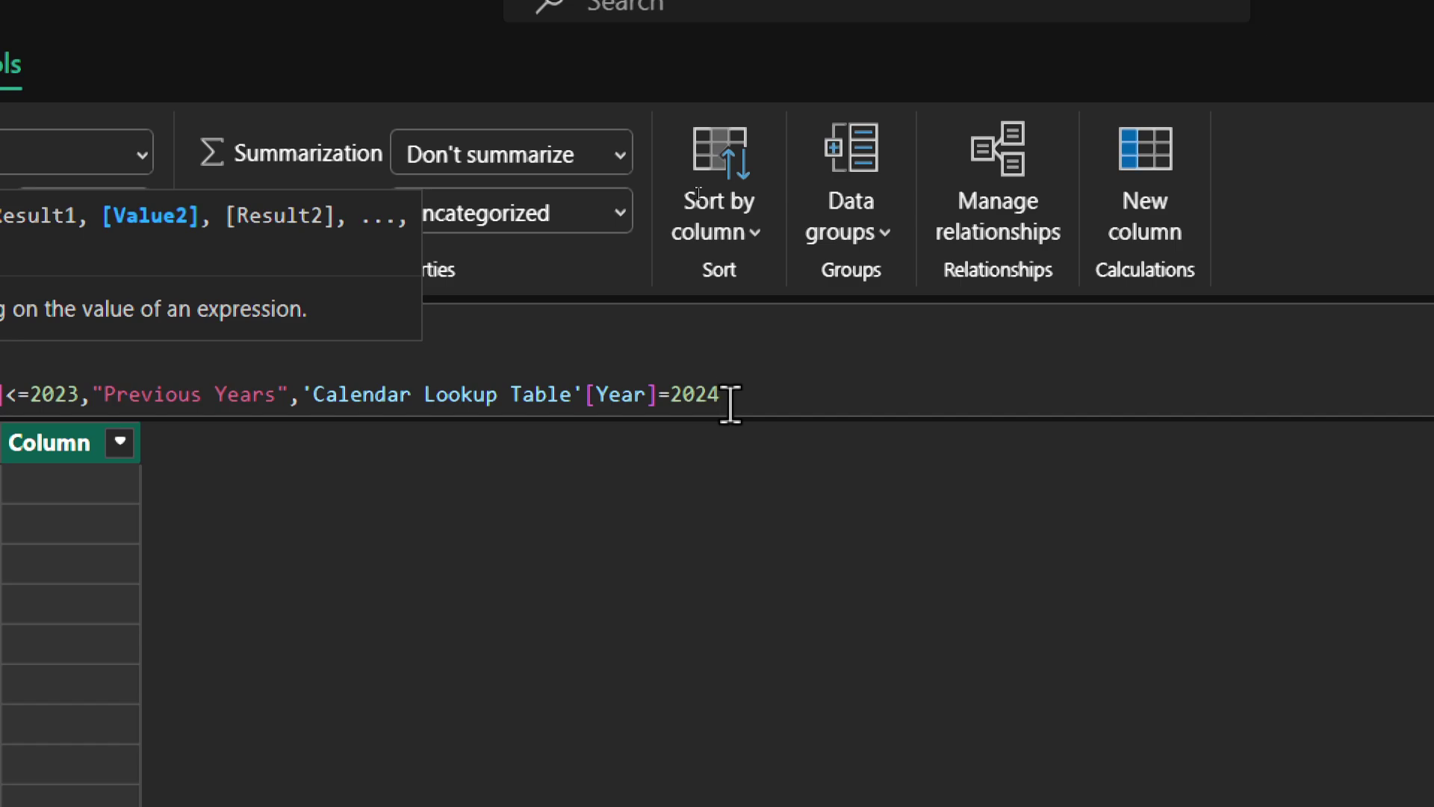
{"action": "type", "text": ","}
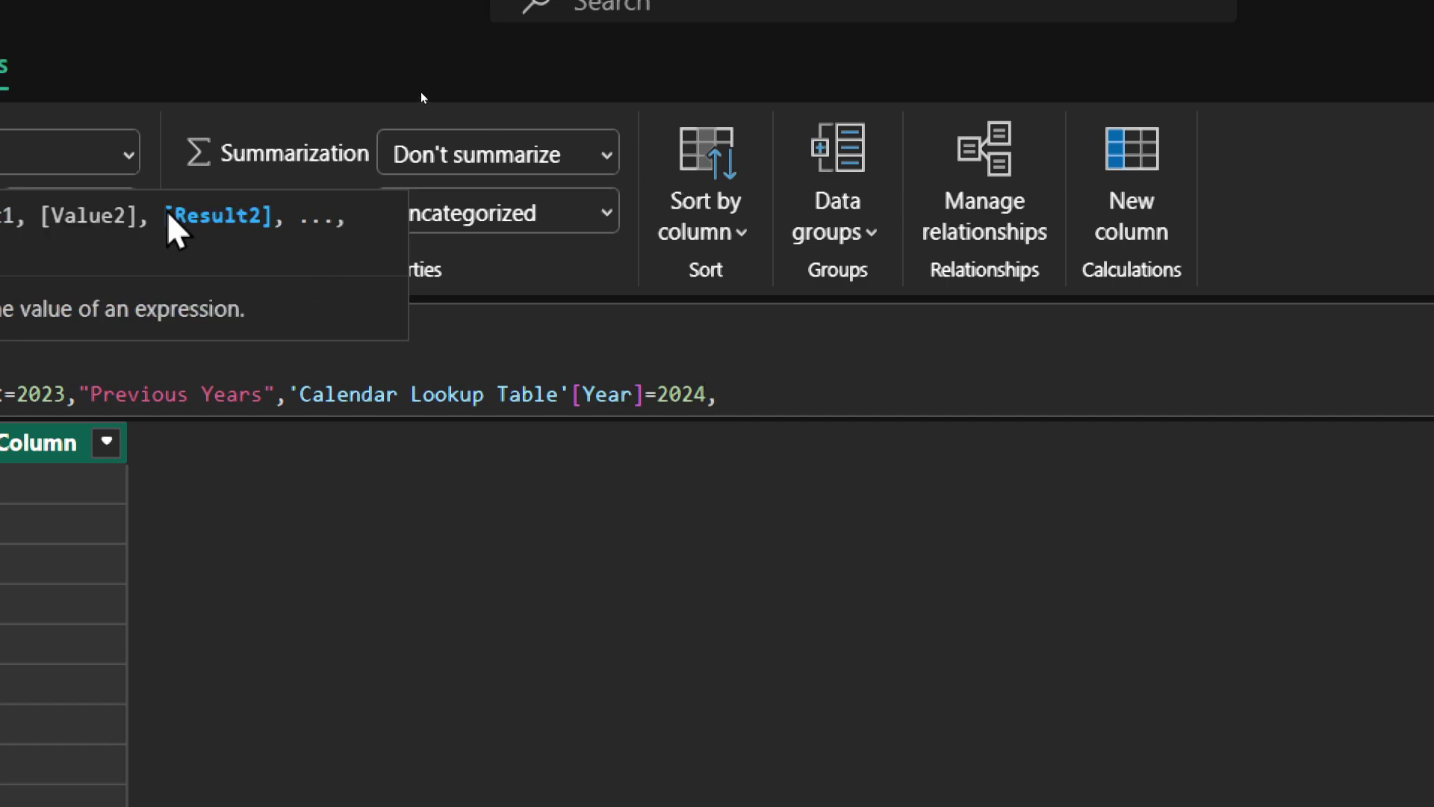
{"action": "type", "text": "\"Current Year\""}
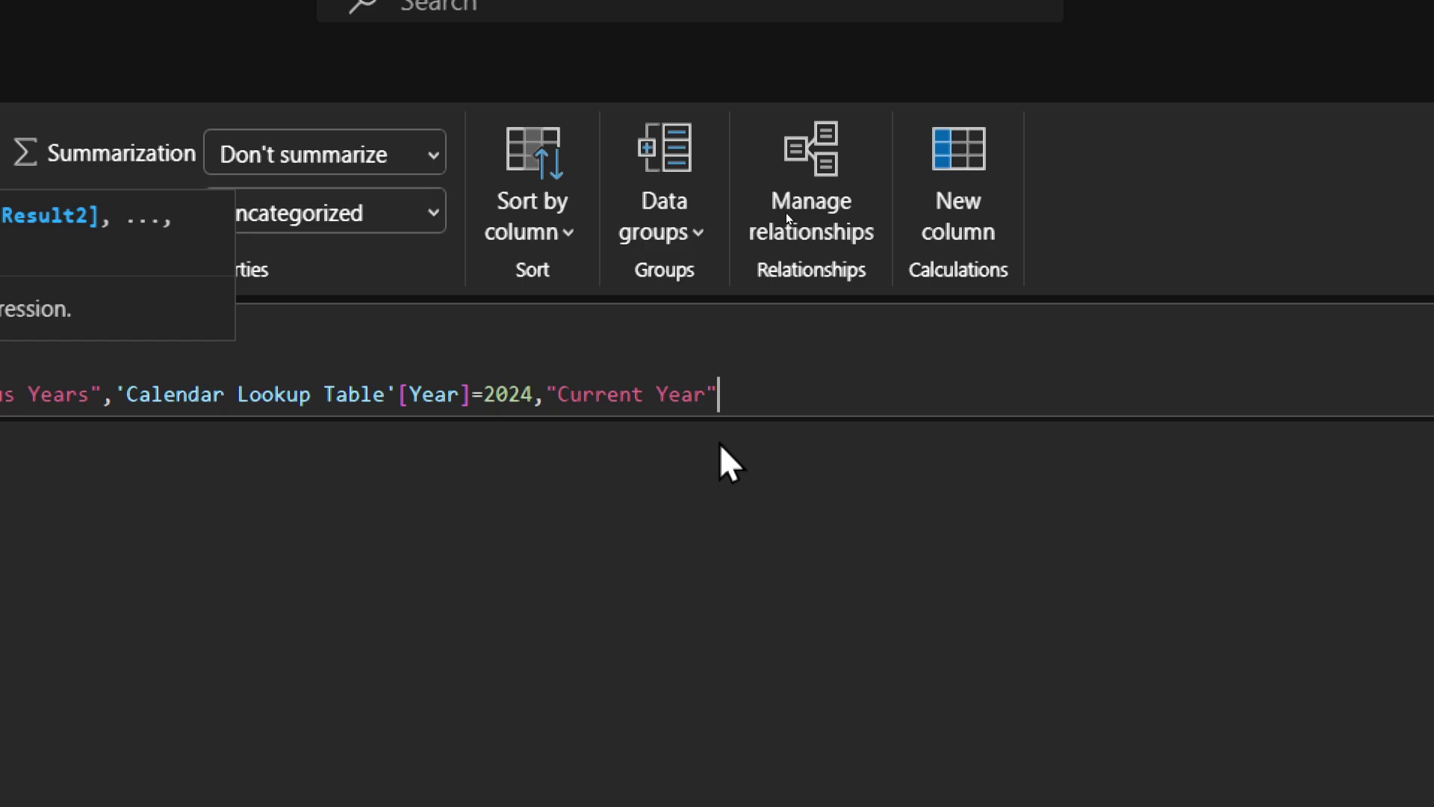
{"action": "type", "text": ")"}
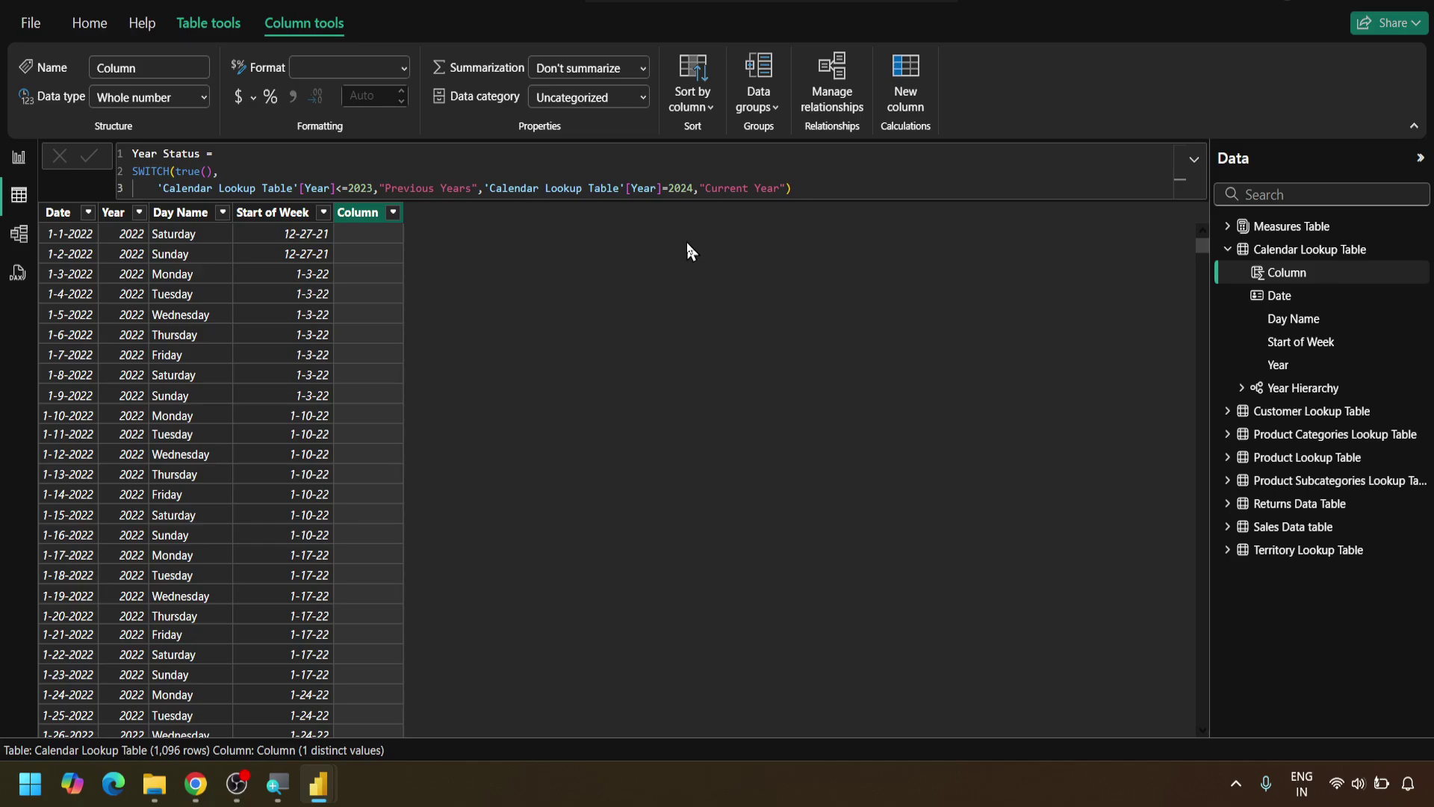
{"action": "key", "text": "Return"}
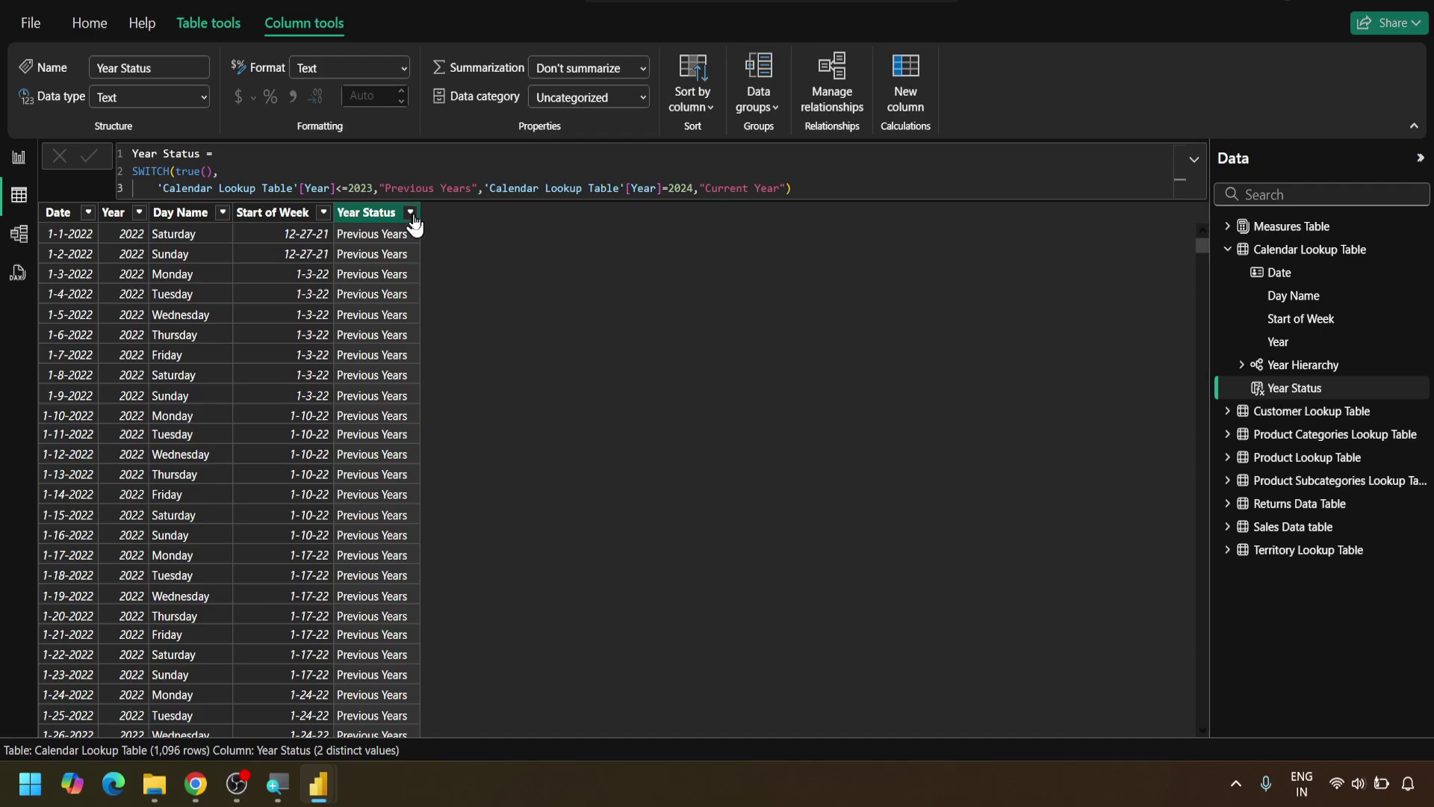
Step: Check the distinct values in the Year Status column and in the Year column without applying a filter
{"action": "left_click", "coordinate": [411, 213]}
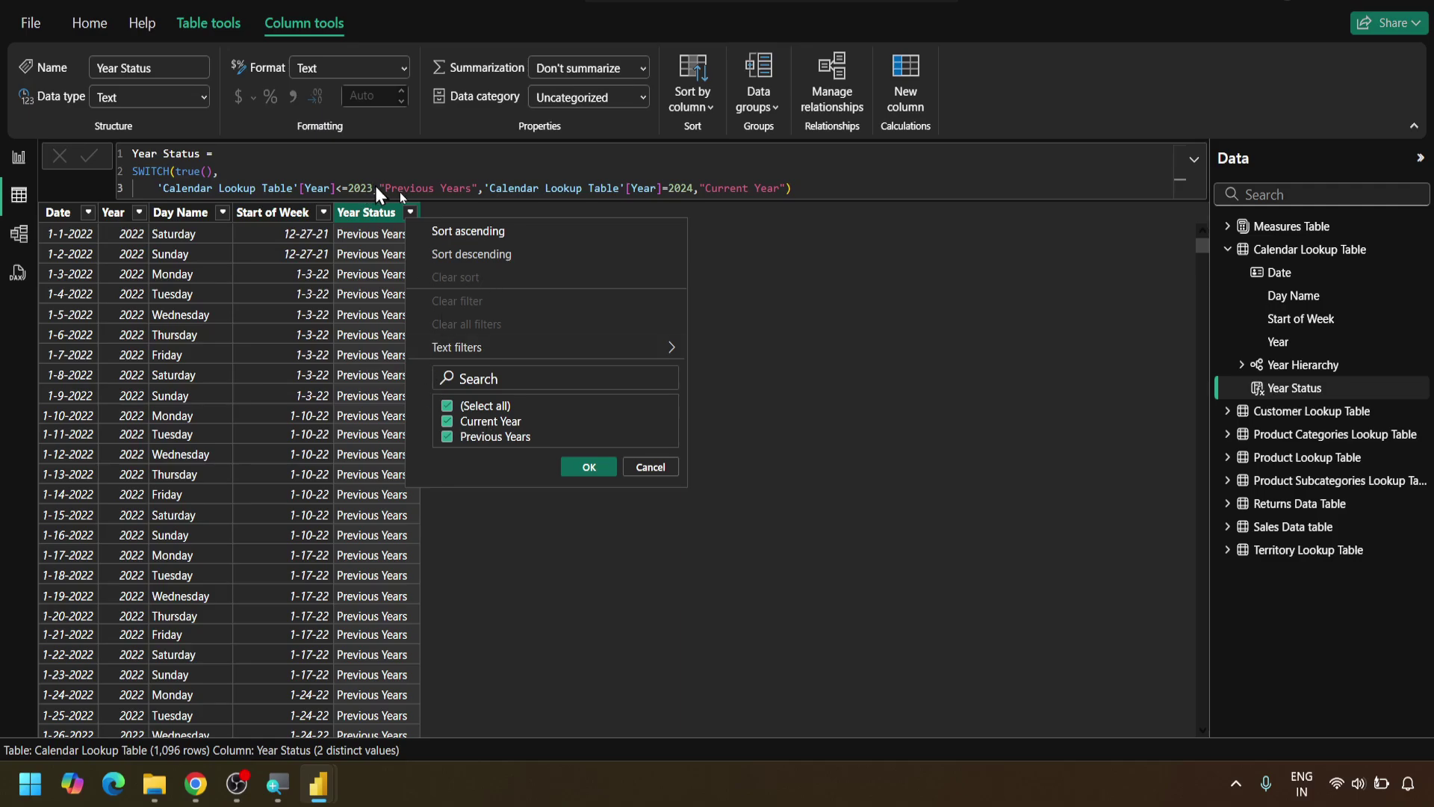
{"action": "left_click", "coordinate": [770, 330]}
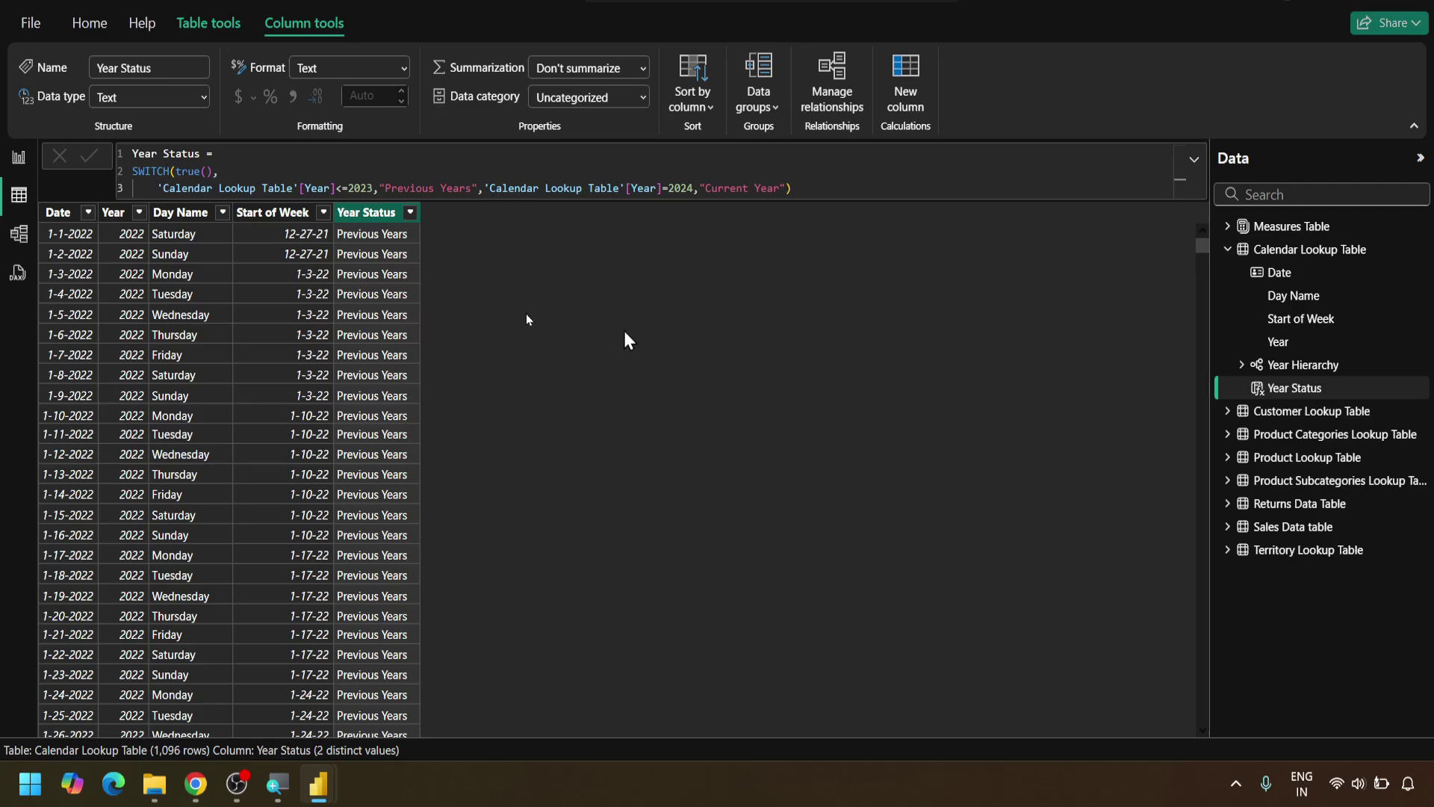
{"action": "left_click", "coordinate": [140, 213]}
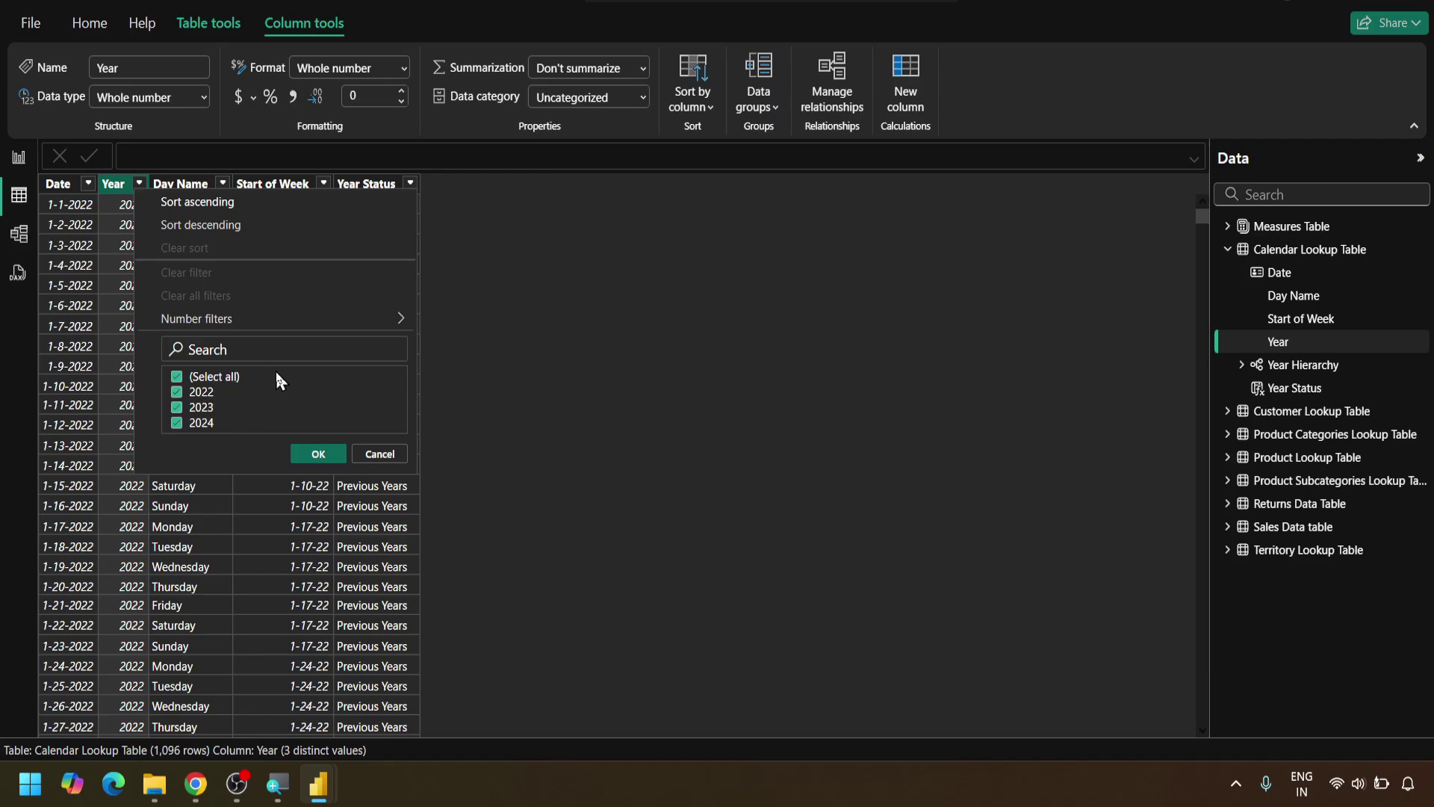
{"action": "key", "text": "Escape"}
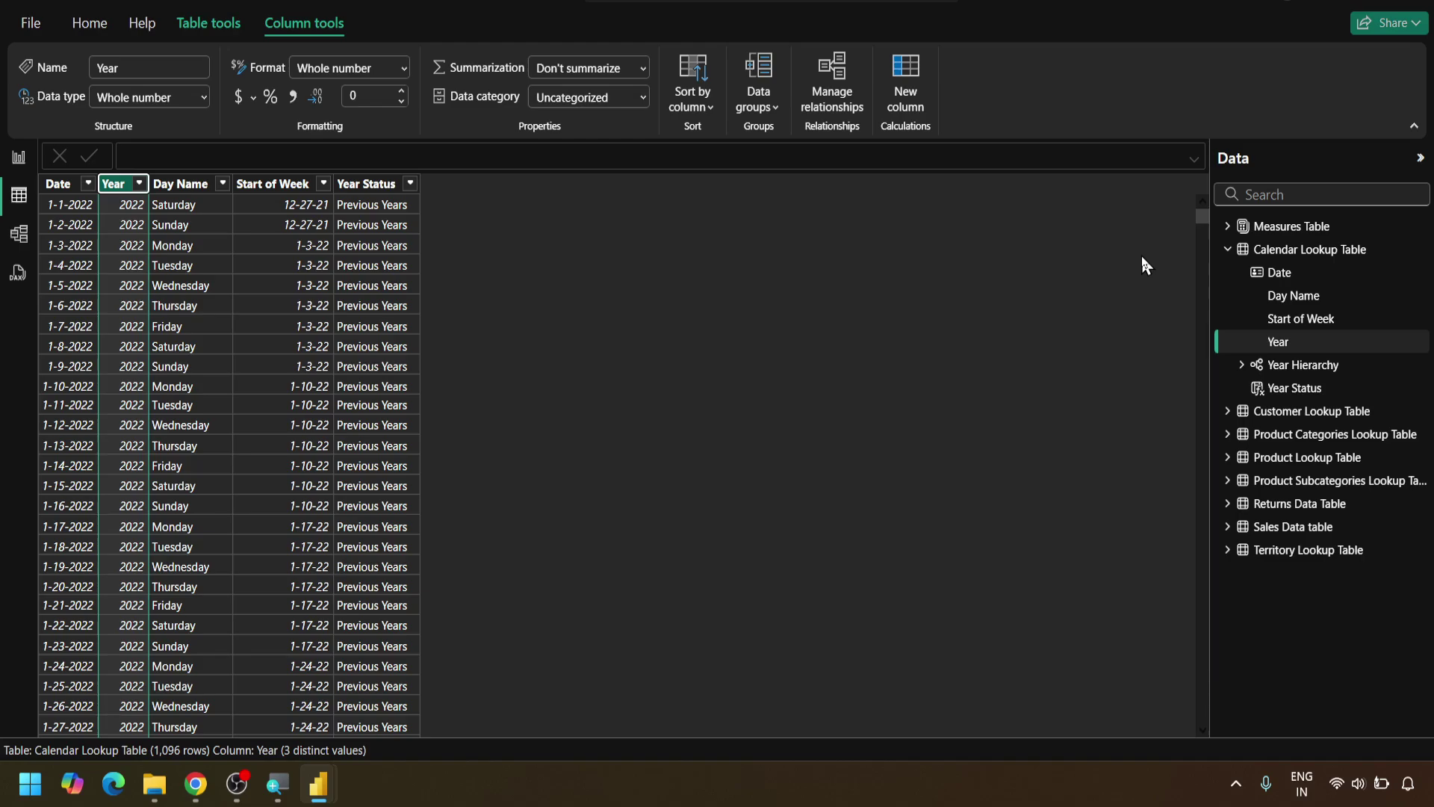
Step: Add a calculated column named "Number of the day" to the Calendar Lookup Table and start a new formula line
{"action": "left_click", "coordinate": [1293, 323]}
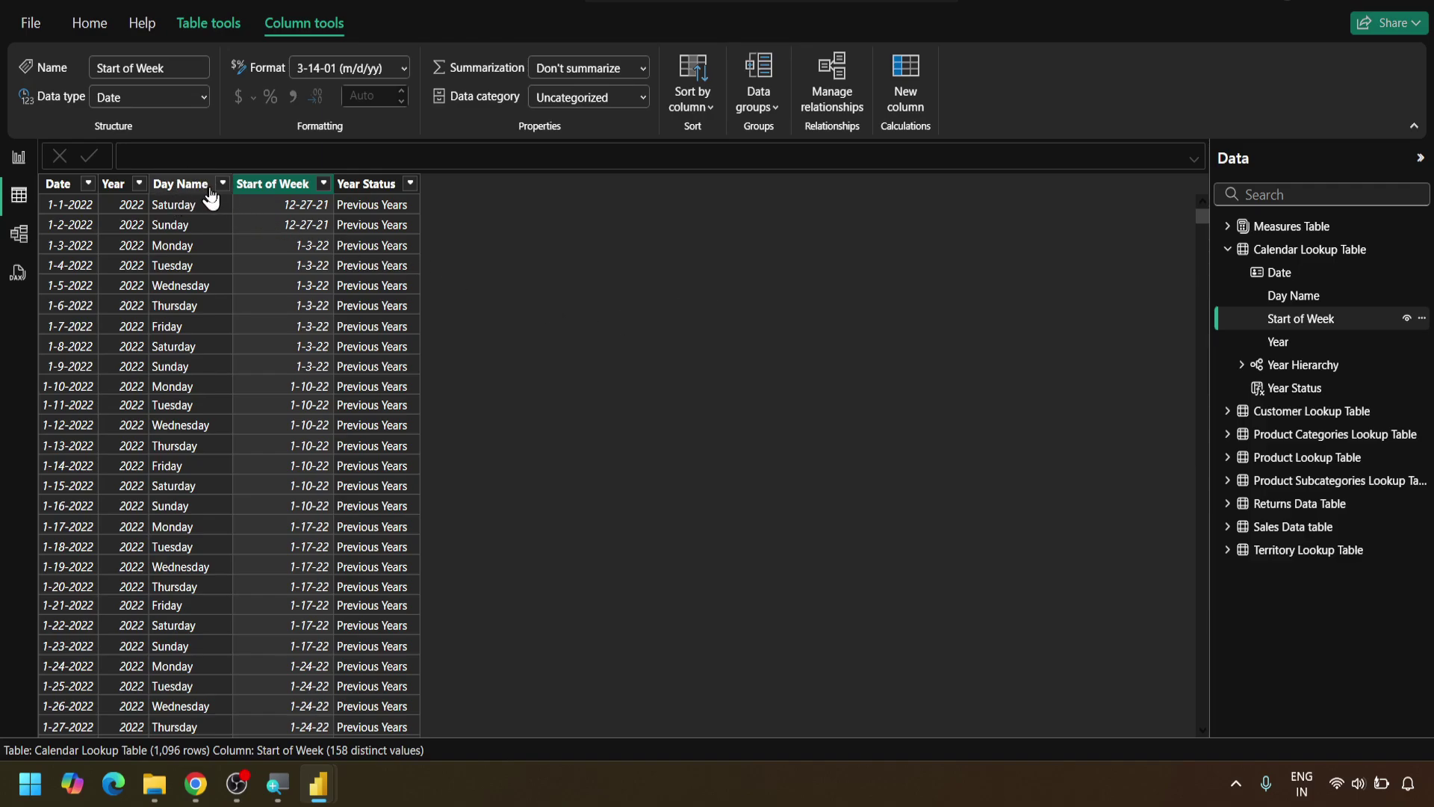
{"action": "left_click", "coordinate": [187, 184]}
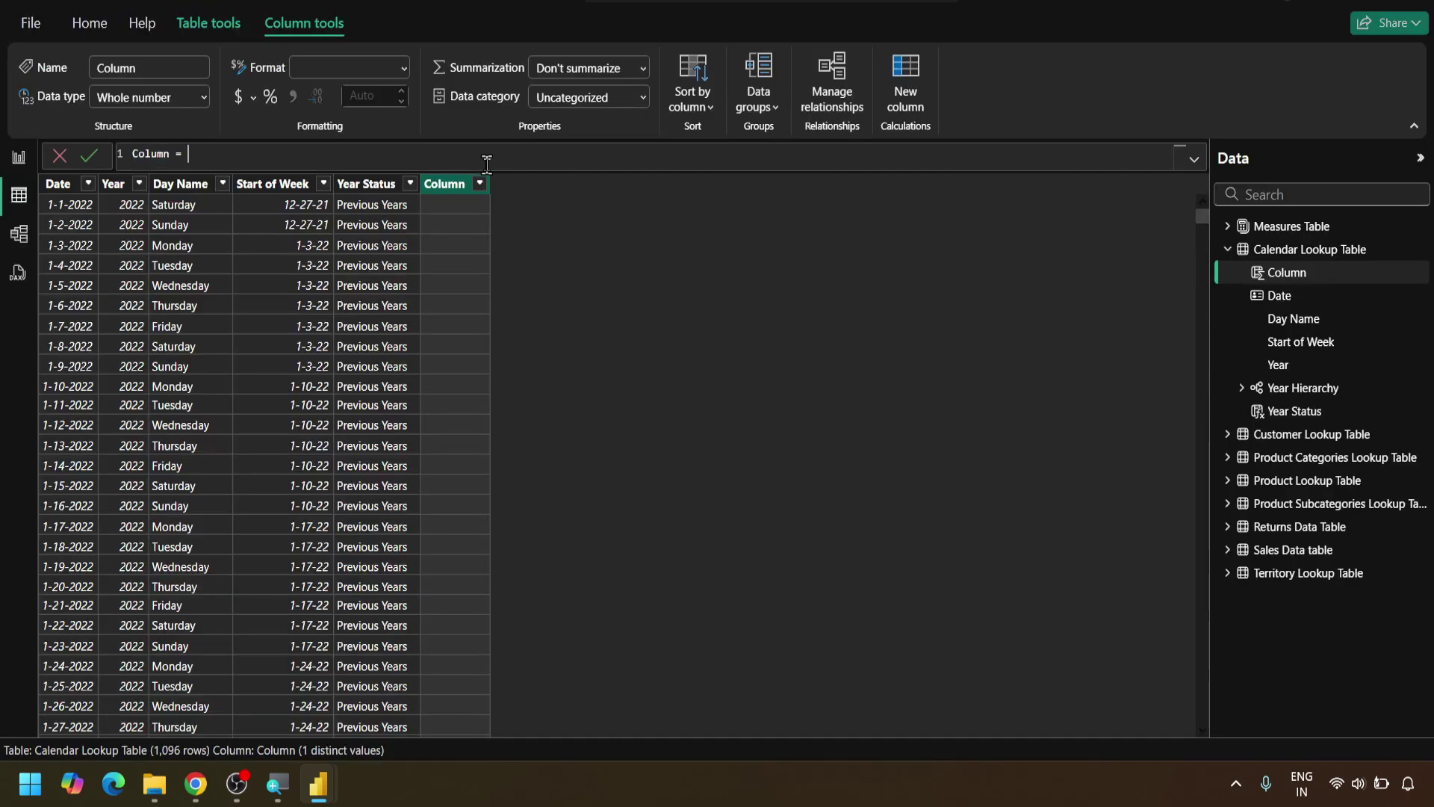
{"action": "type", "text": "Name of the"}
{"action": "key", "text": "ctrl+shift+Left"}
{"action": "key", "text": "ctrl+shift+Left"}
{"action": "key", "text": "ctrl+shift+Left"}
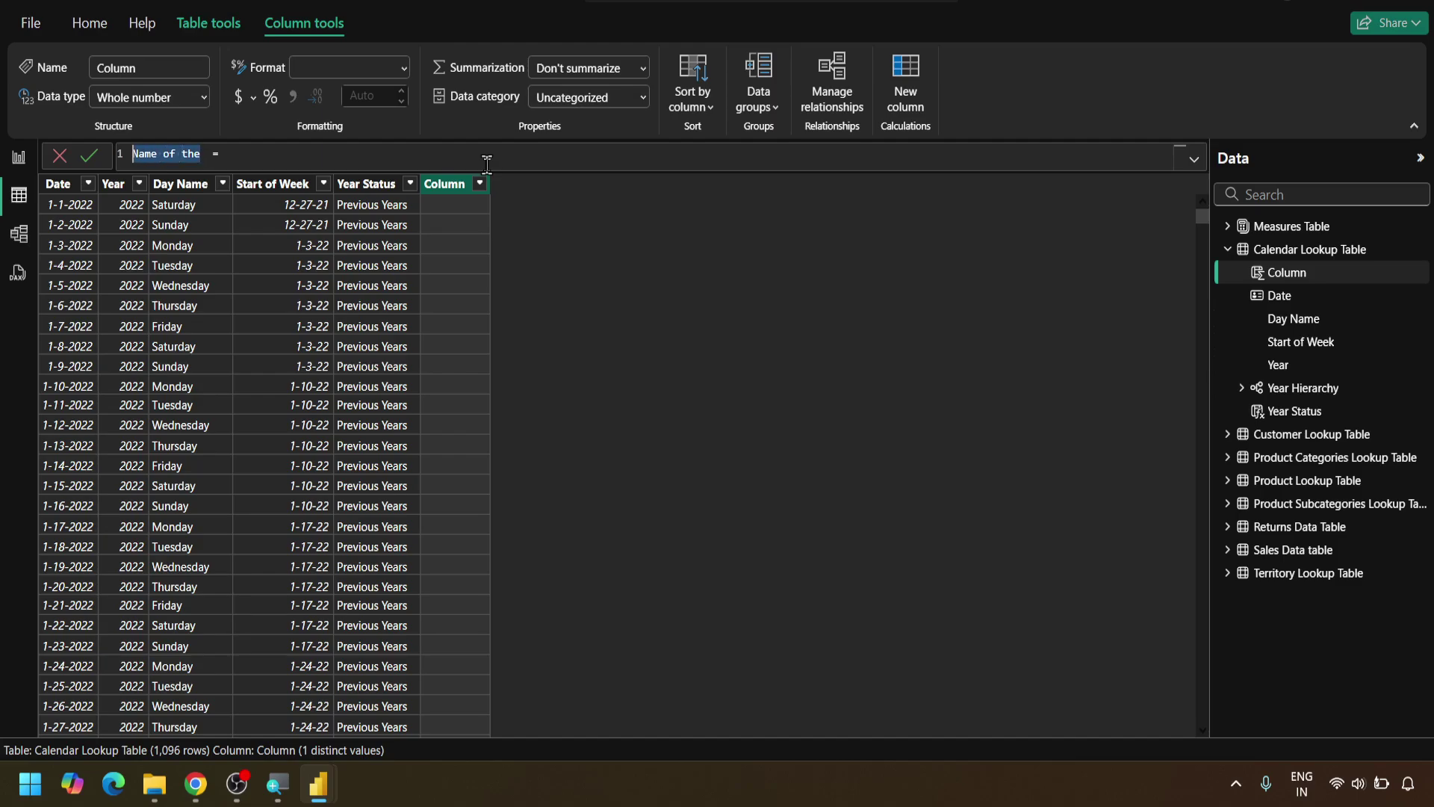
{"action": "type", "text": "Number of "}
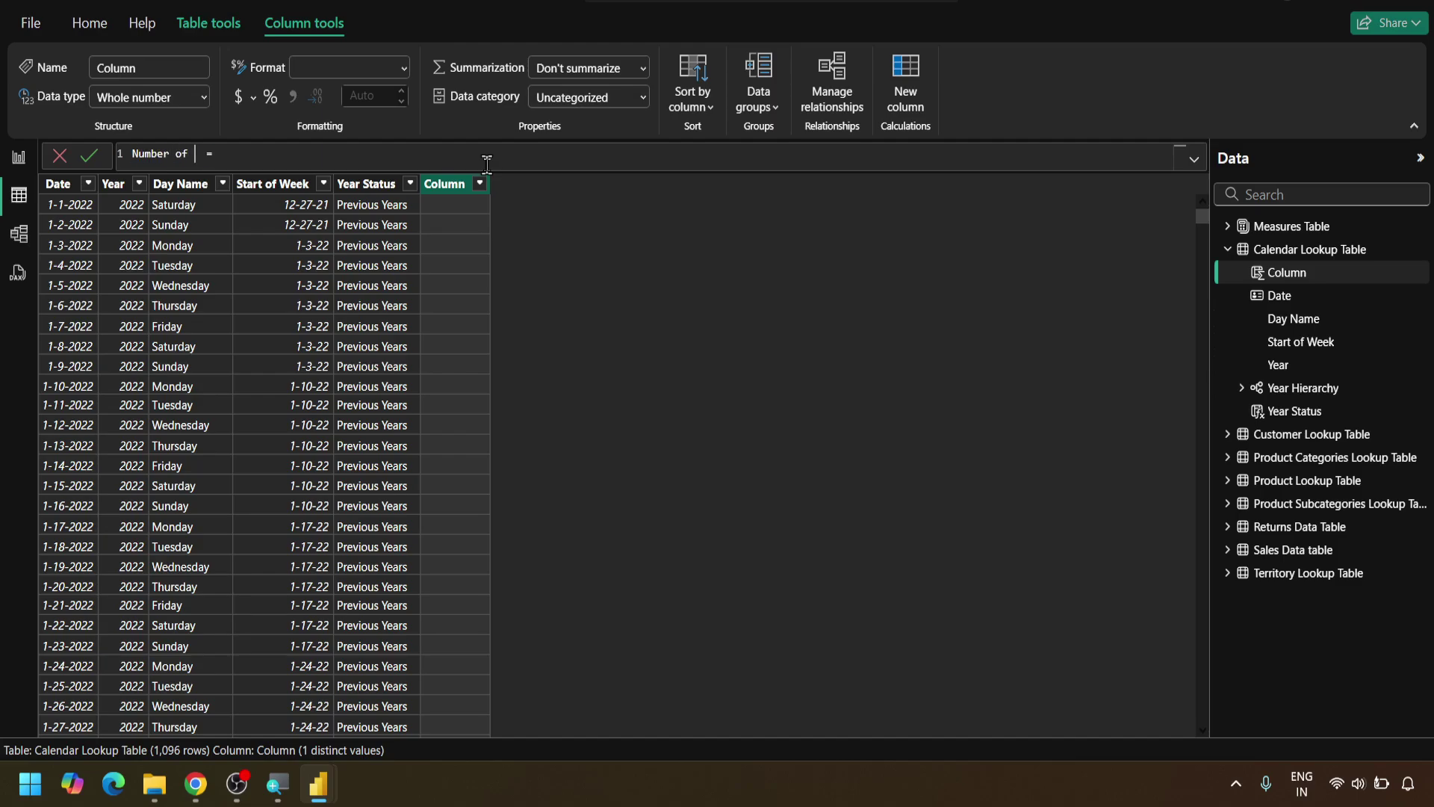
{"action": "type", "text": "the day  ="}
{"action": "key", "text": "shift+Return"}
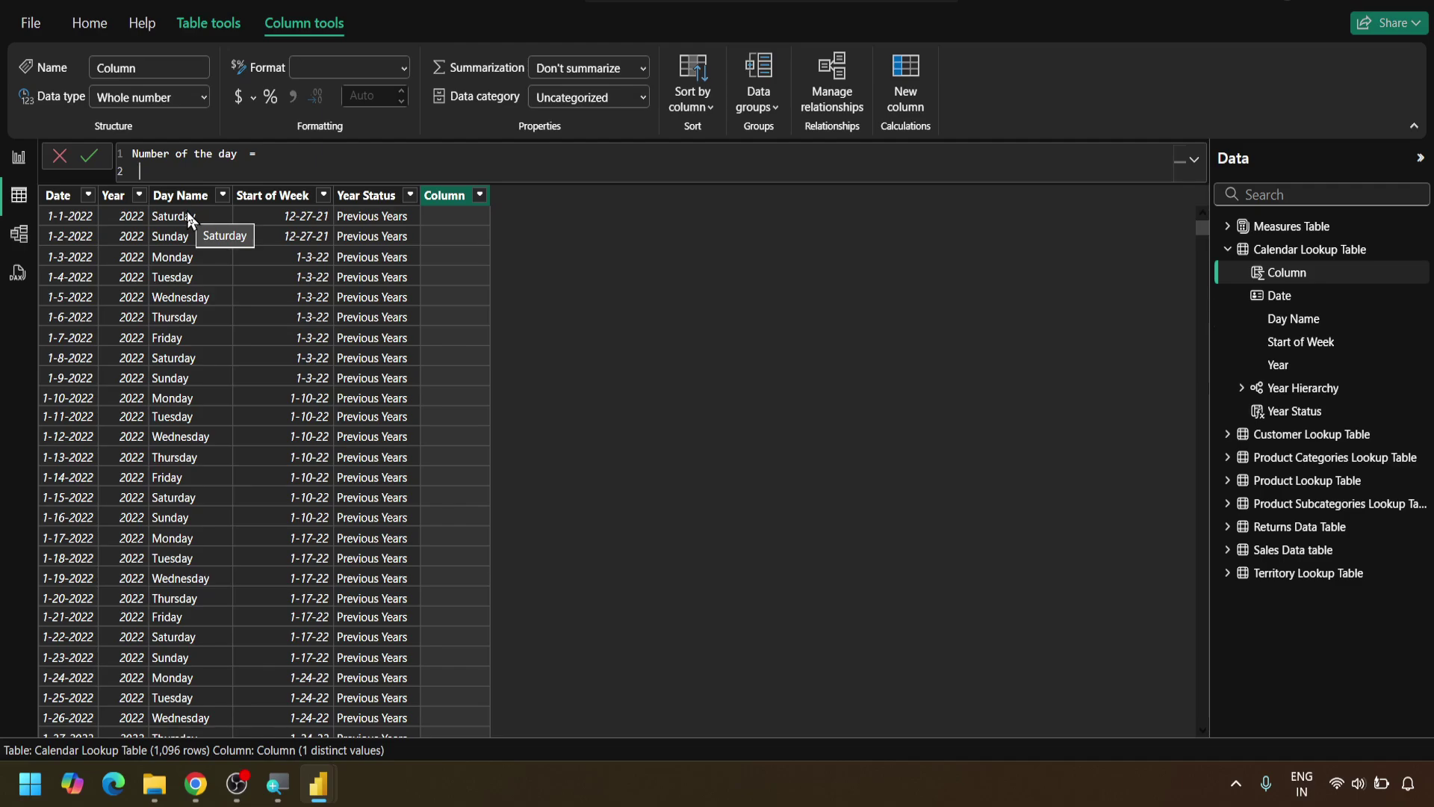
Step: Begin the formula with SWITCH, using 'Calendar Lookup Table'[Day Name] as the expression to evaluate
{"action": "type", "text": "swi"}
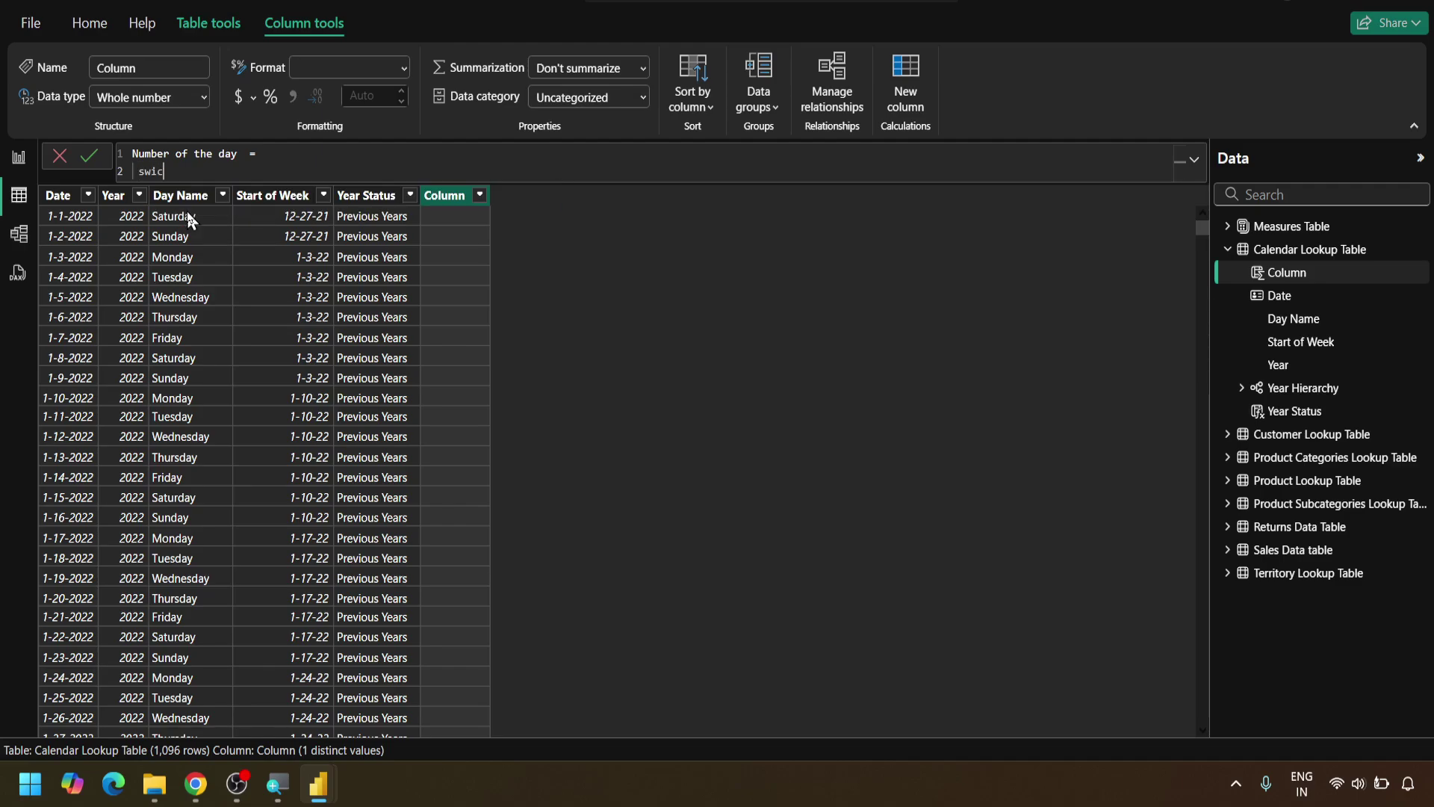
{"action": "key", "text": "Tab"}
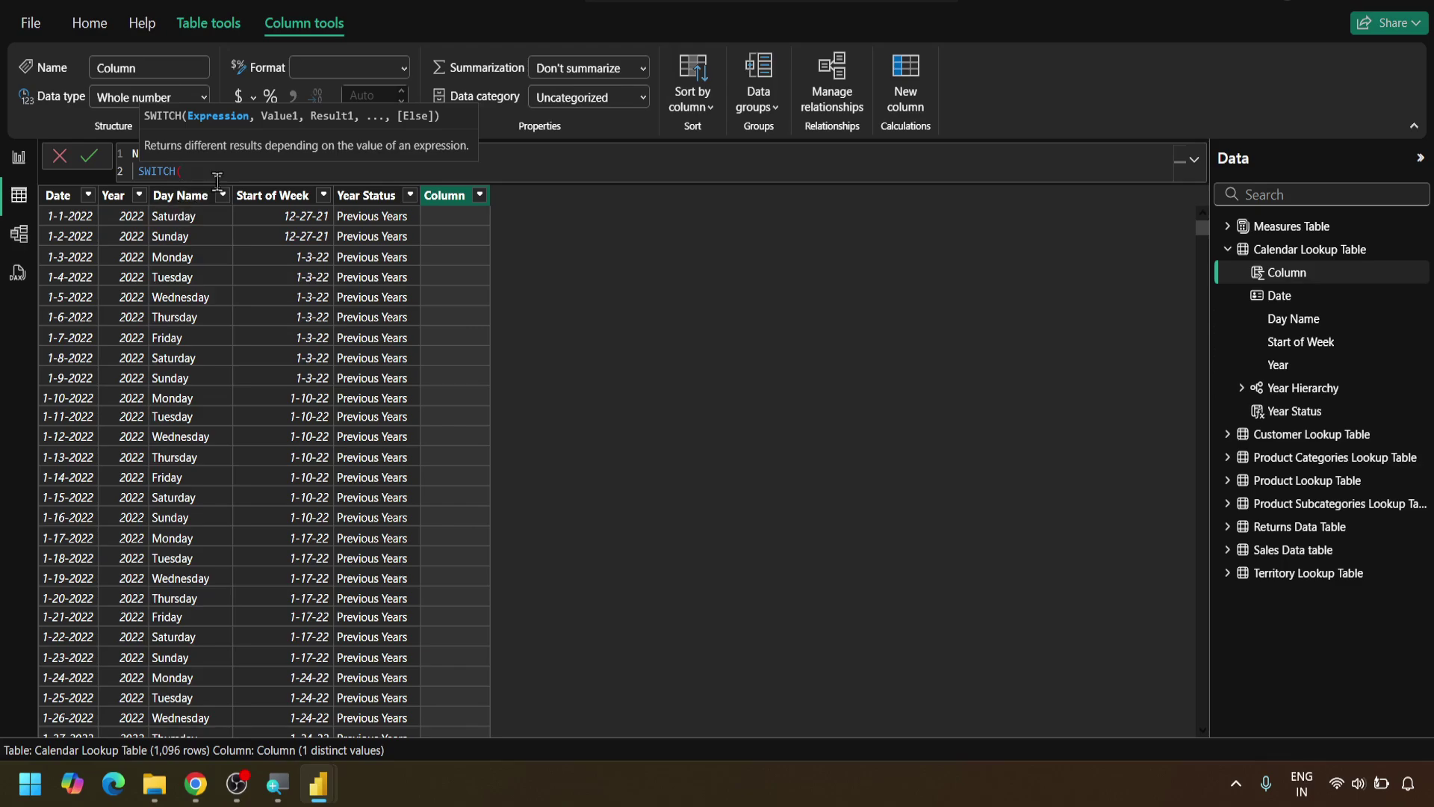
{"action": "type", "text": "da"}
{"action": "key", "text": "BackSpace"}
{"action": "key", "text": "BackSpace"}
{"action": "type", "text": "cal"}
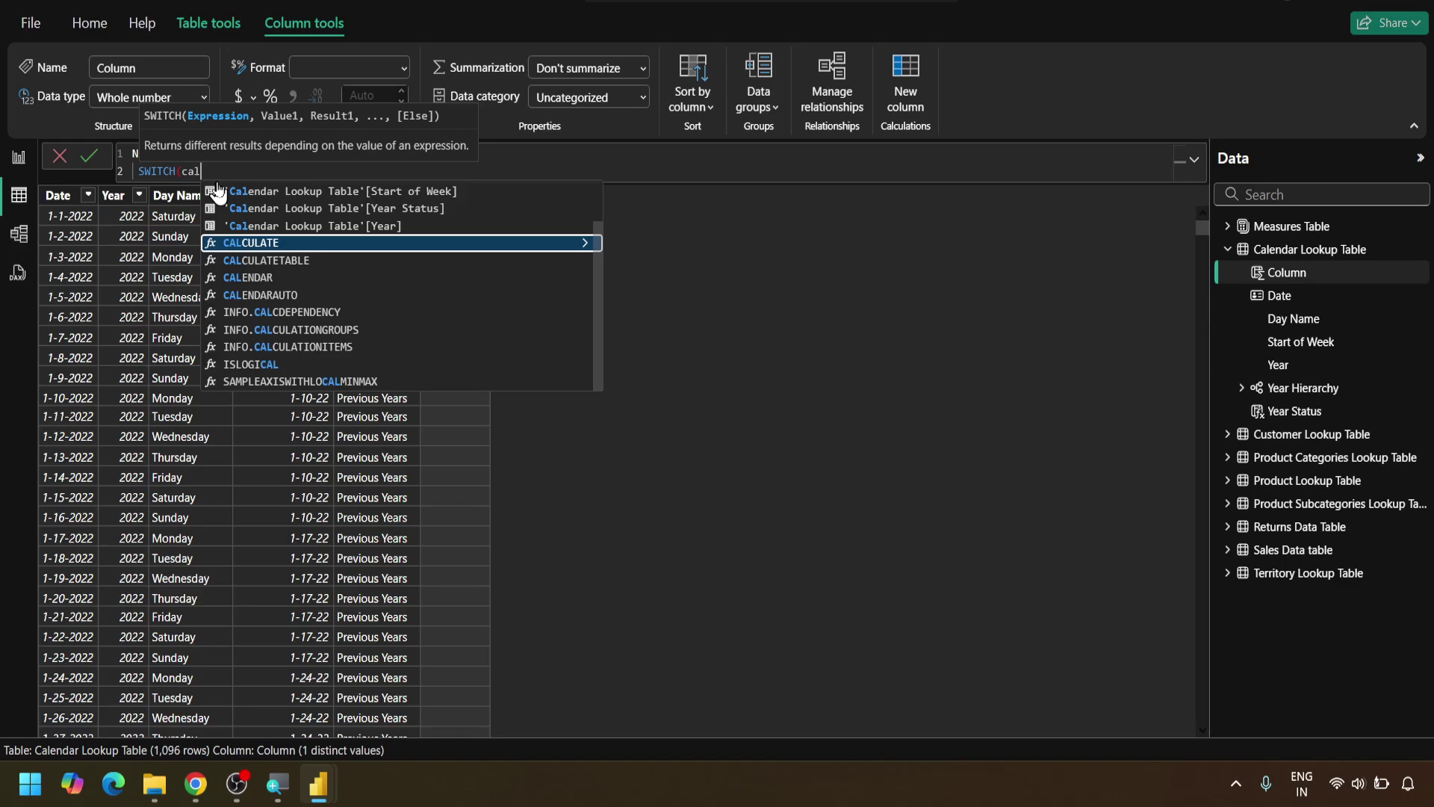
{"action": "key", "text": "Up"}
{"action": "key", "text": "Up"}
{"action": "key", "text": "Up"}
{"action": "key", "text": "Up"}
{"action": "key", "text": "Tab"}
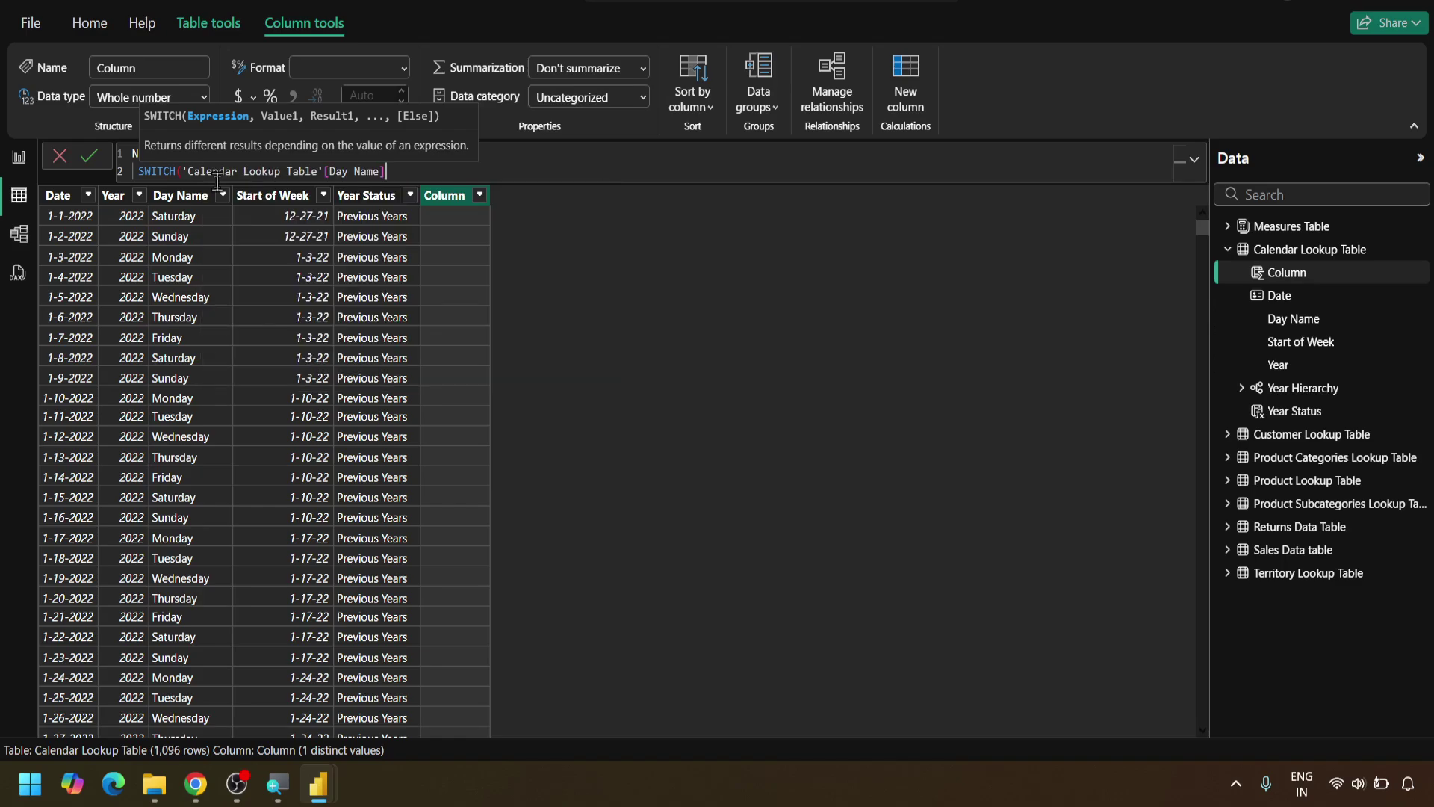
{"action": "type", "text": ","}
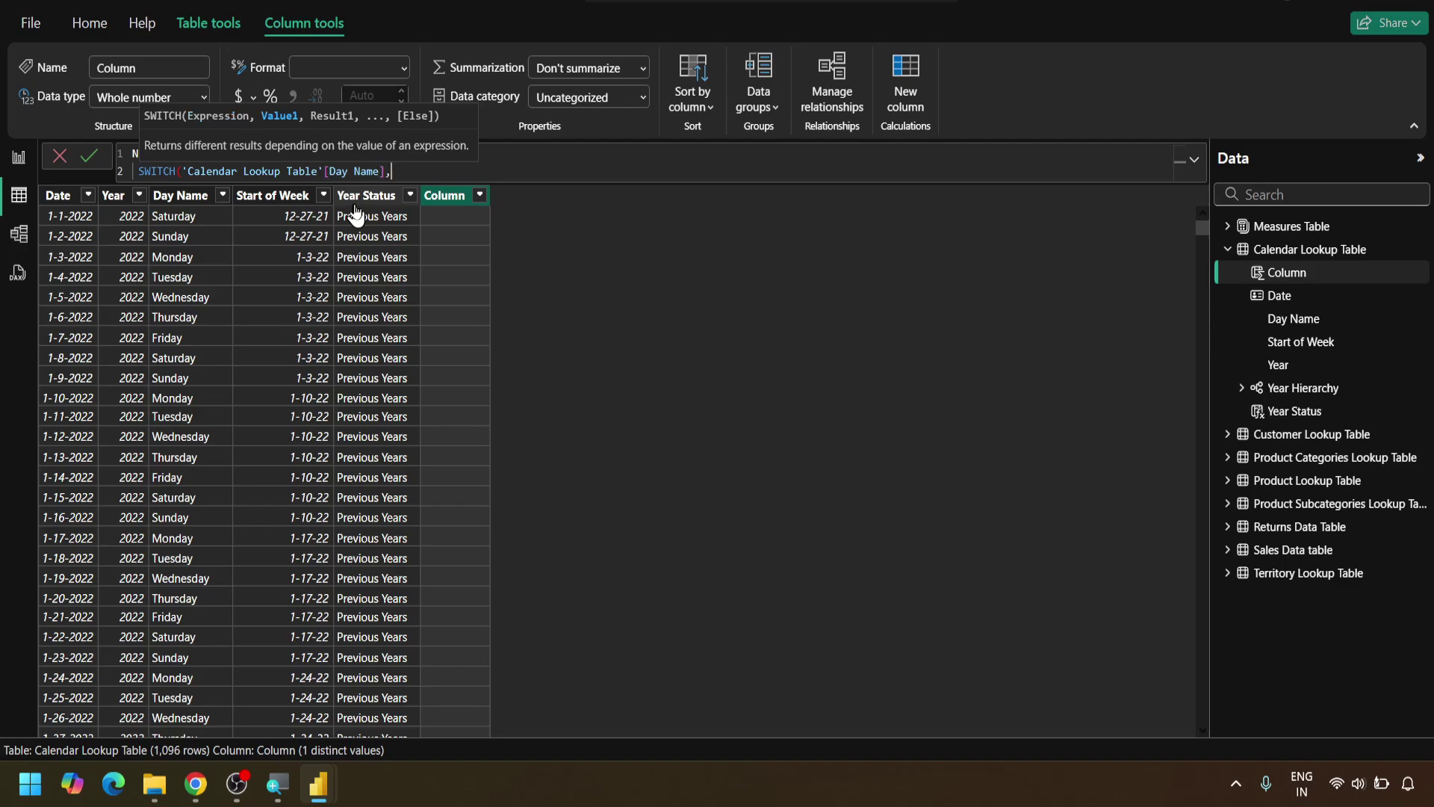
Step: On a new formula line, map "Monday" to "1" and "Tuesday" to "2" as the first SWITCH value-result pairs
{"action": "key", "text": "shift+Return"}
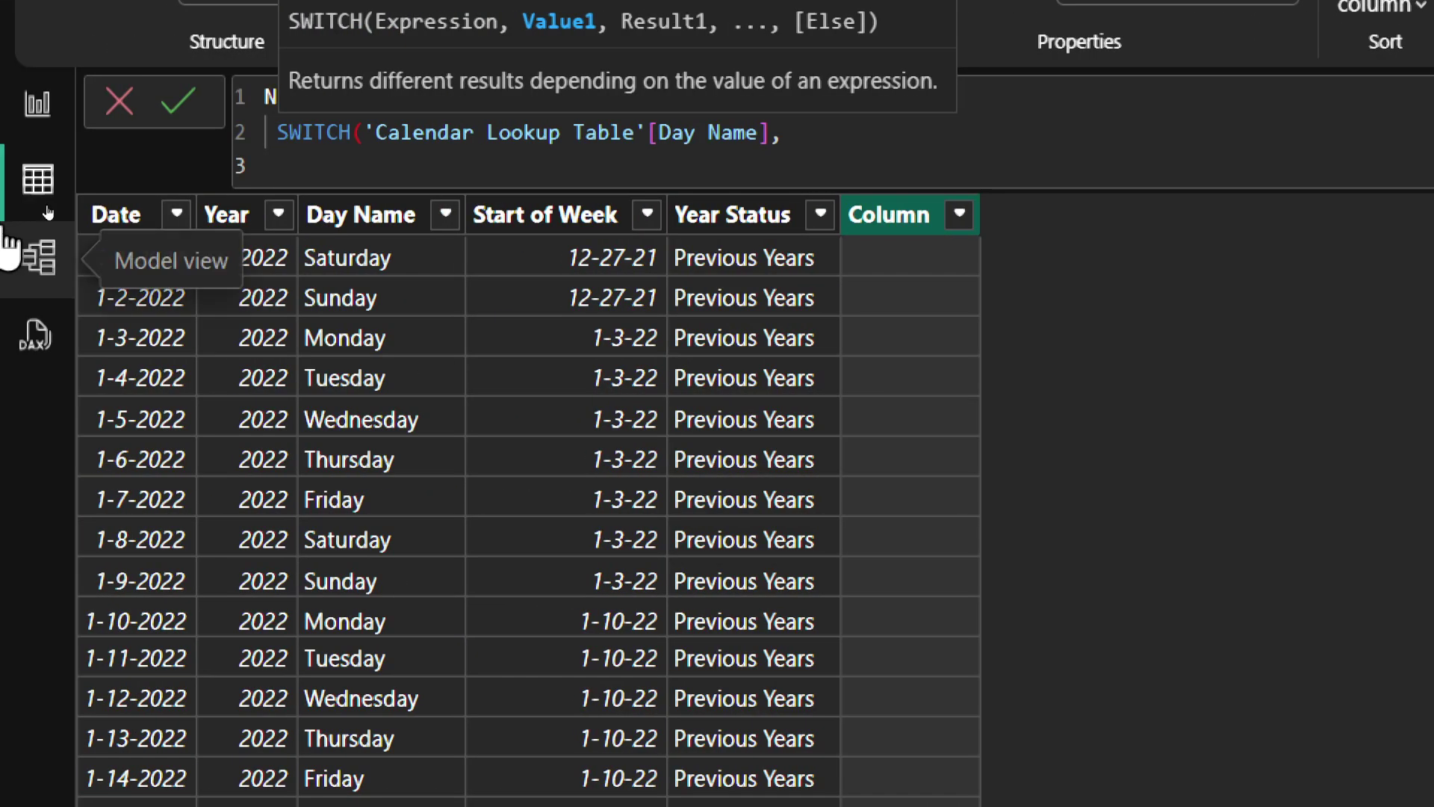
{"action": "type", "text": "\"Monday"}
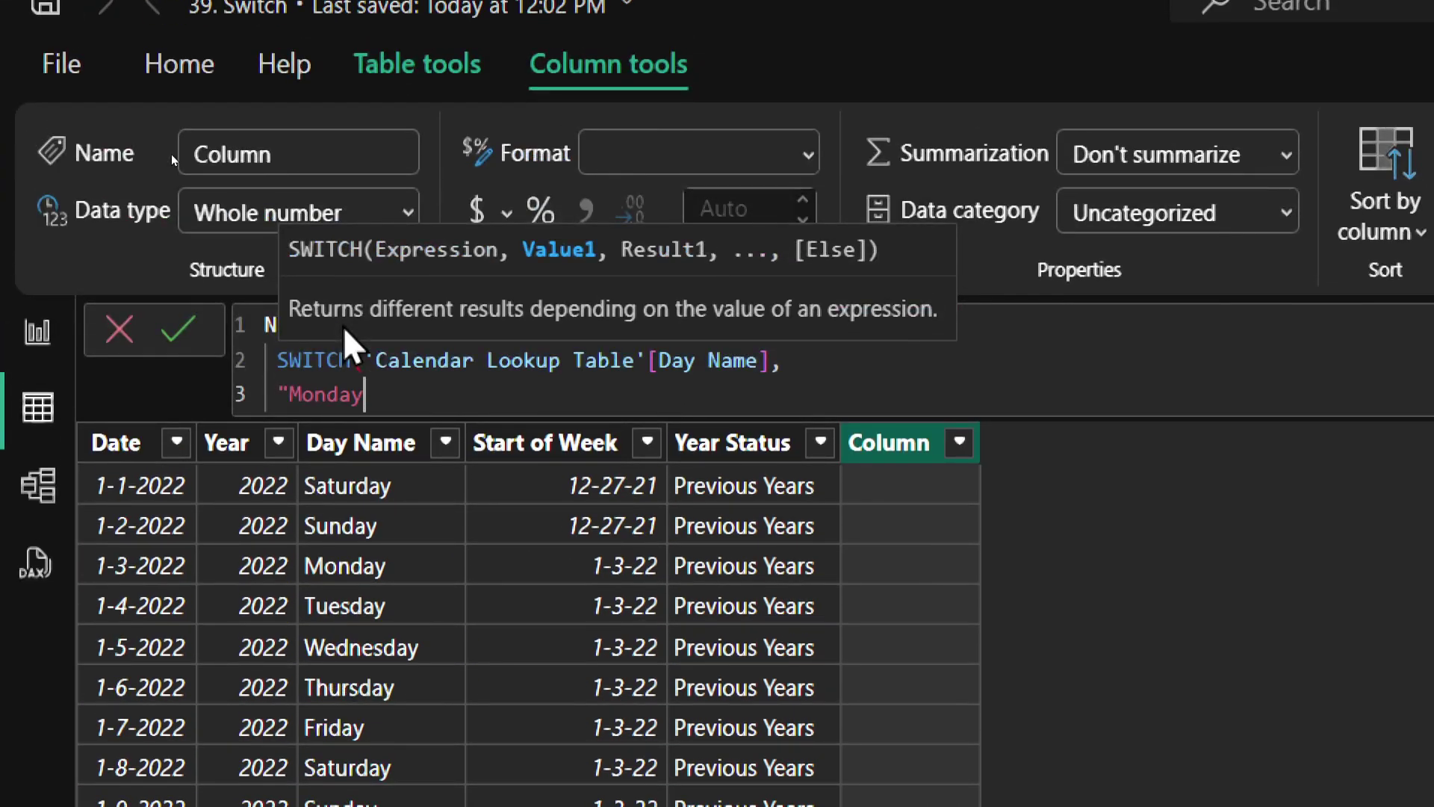
{"action": "type", "text": "\",\","}
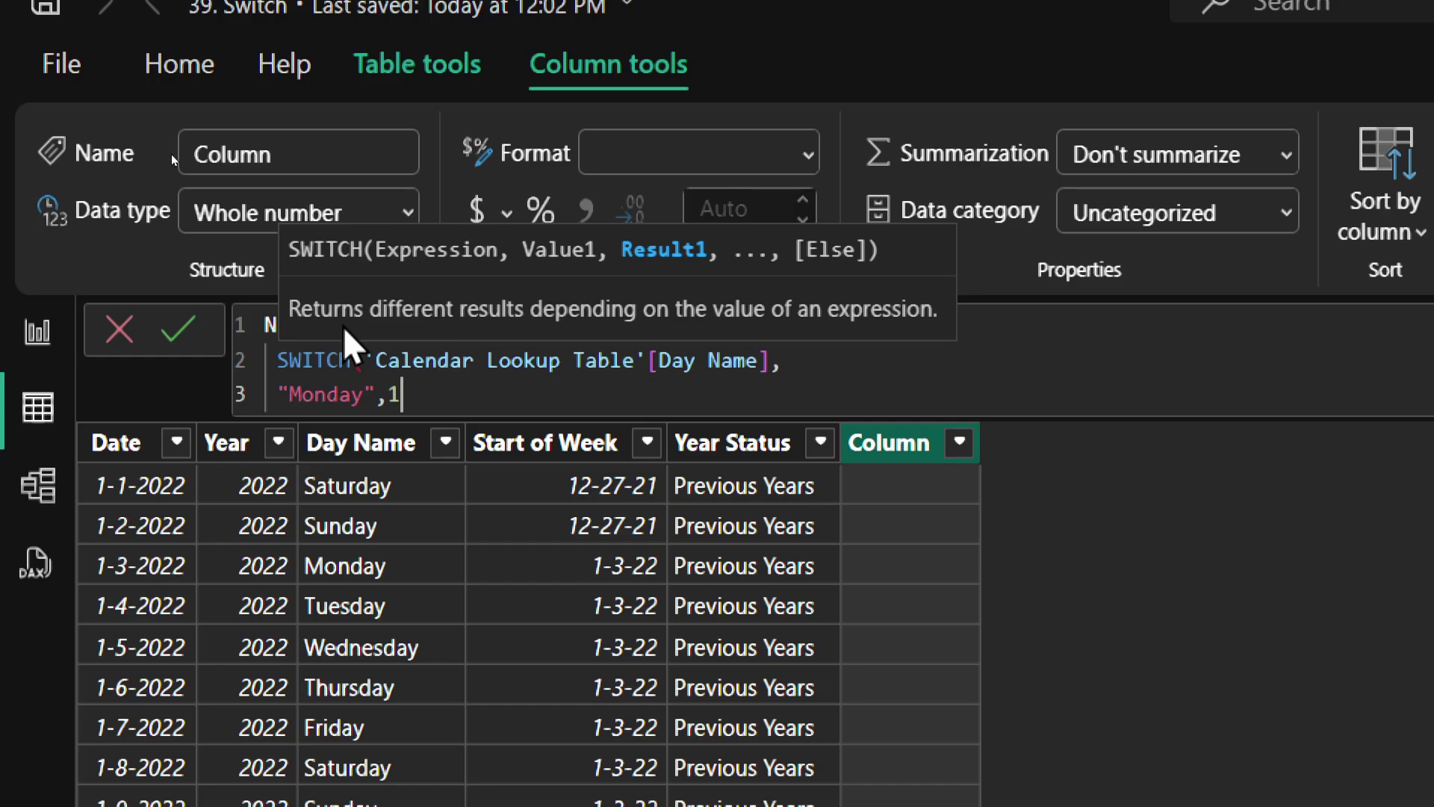
{"action": "type", "text": "1\","}
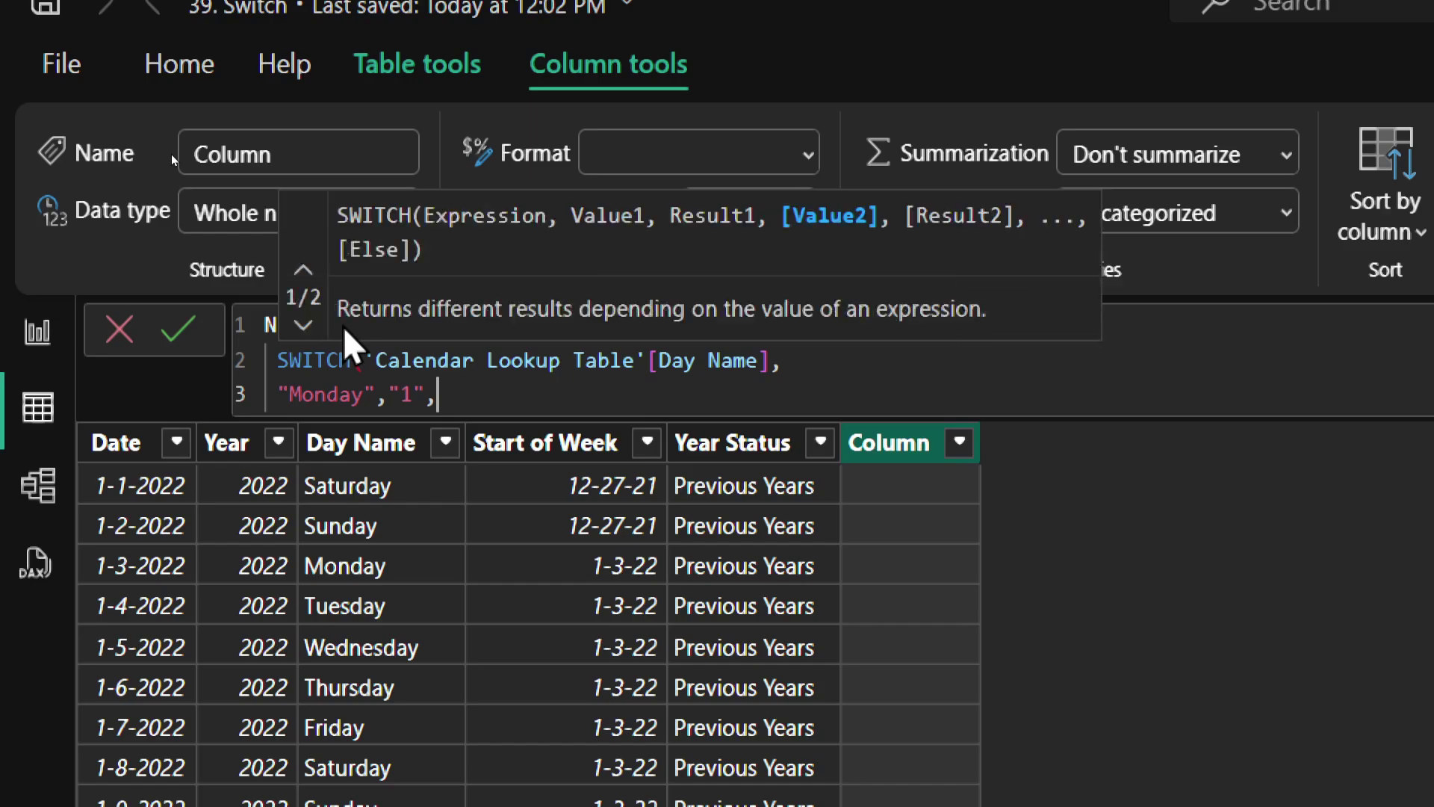
{"action": "type", "text": "\"Tues"}
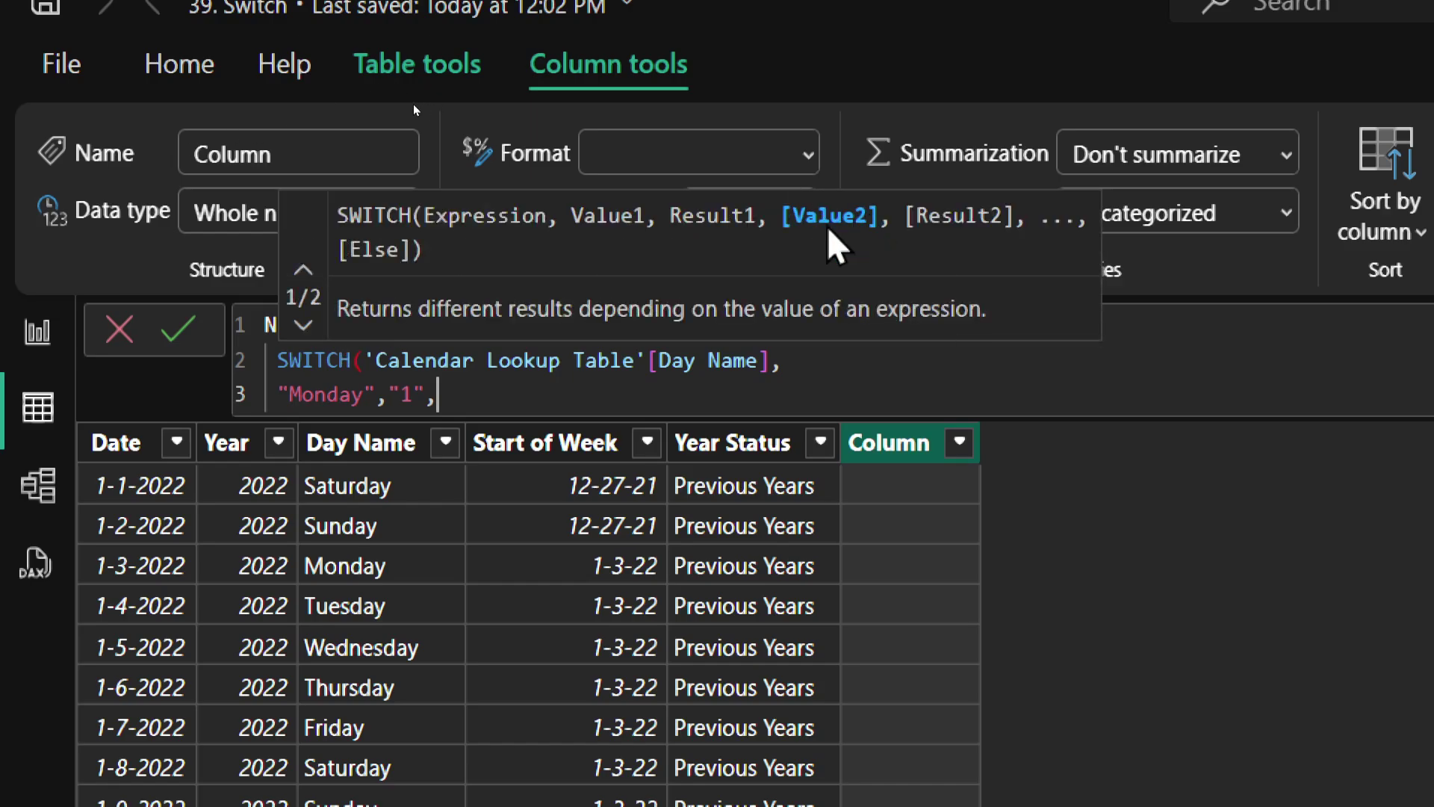
{"action": "type", "text": "day\",\""}
{"action": "type", "text": "2\","}
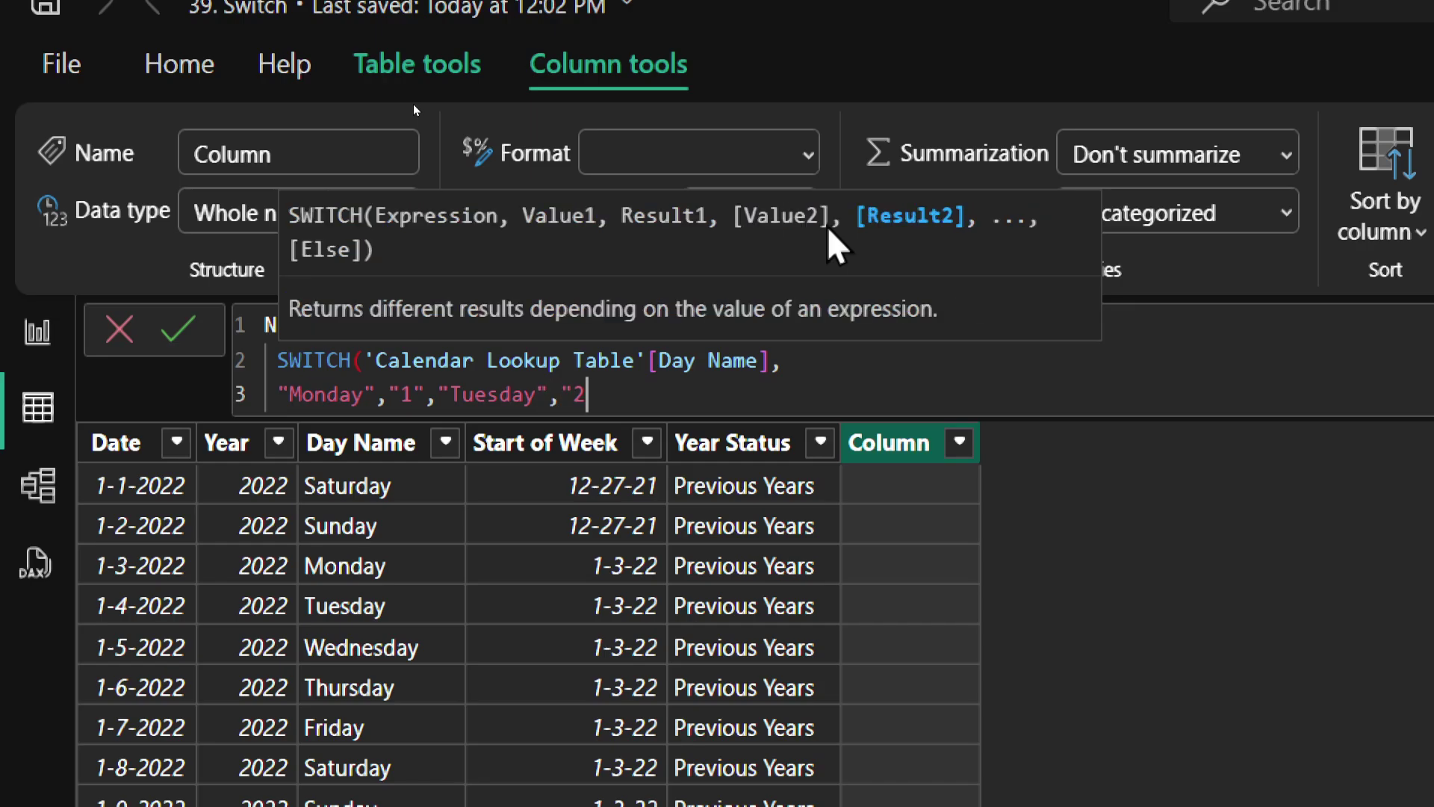
Step: Continue the SWITCH pairs by mapping "Wednesday" to "3", "Thursday" to "4" and "Friday" to "5"
{"action": "type", "text": "\"Wednesday\","}
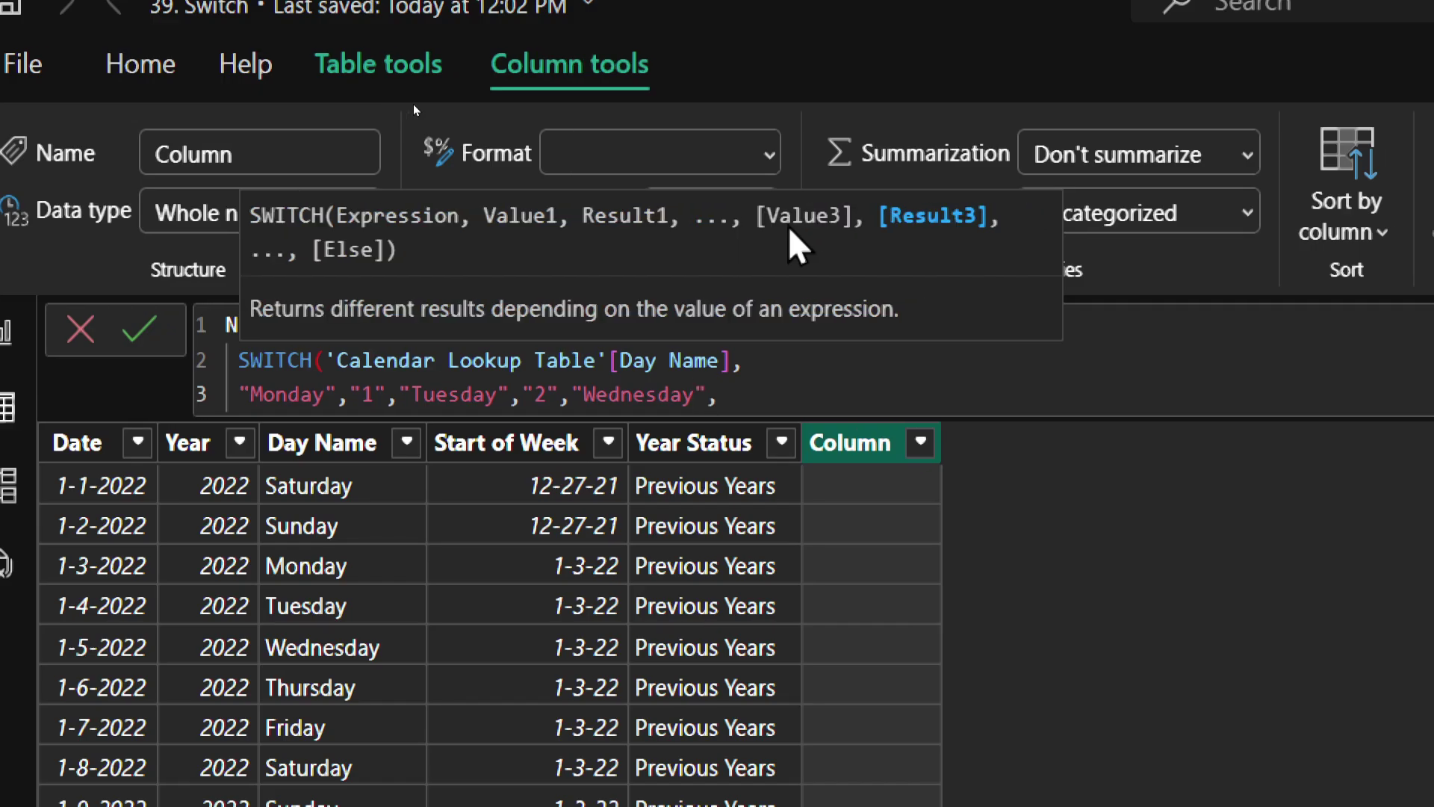
{"action": "type", "text": "\"3\",\""}
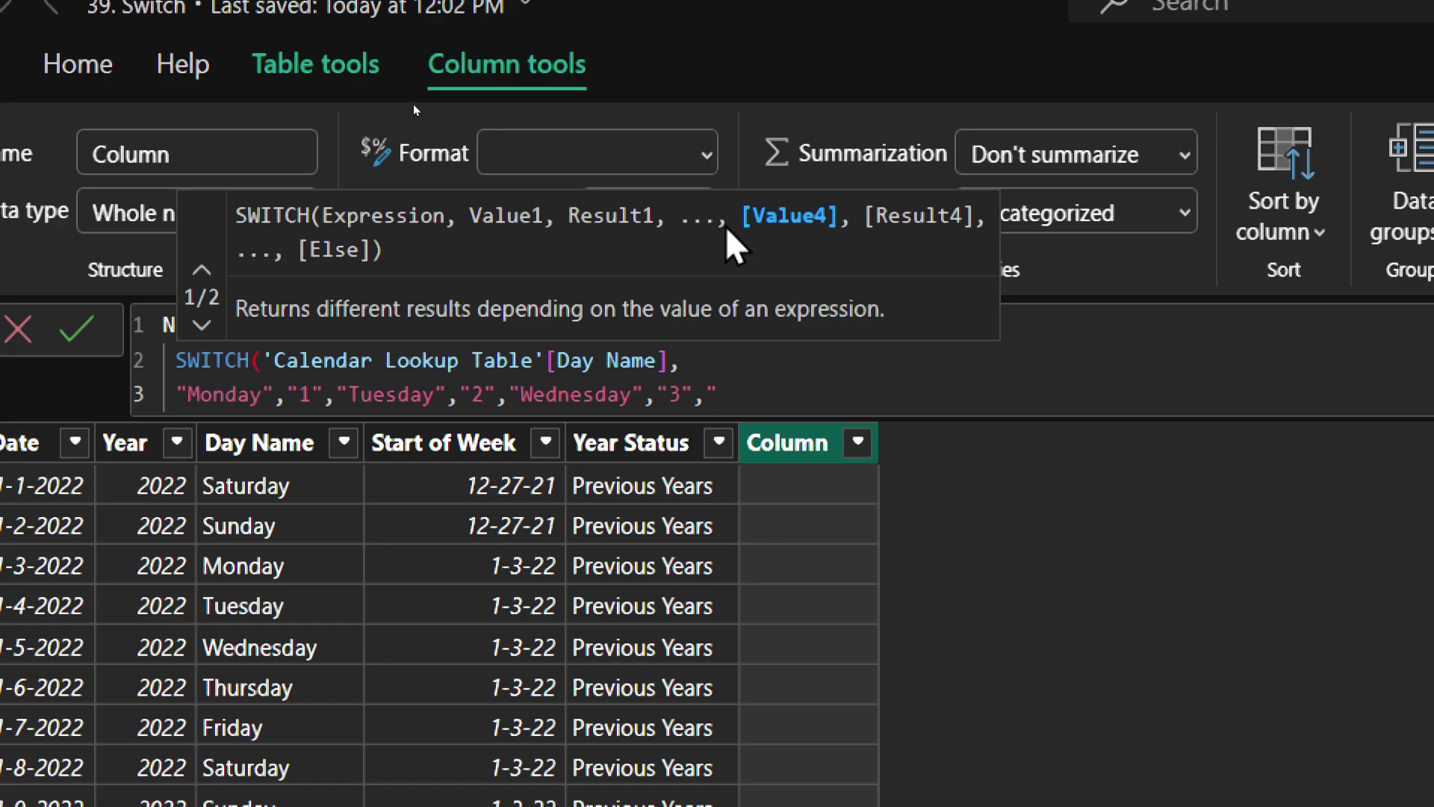
{"action": "type", "text": "Thi"}
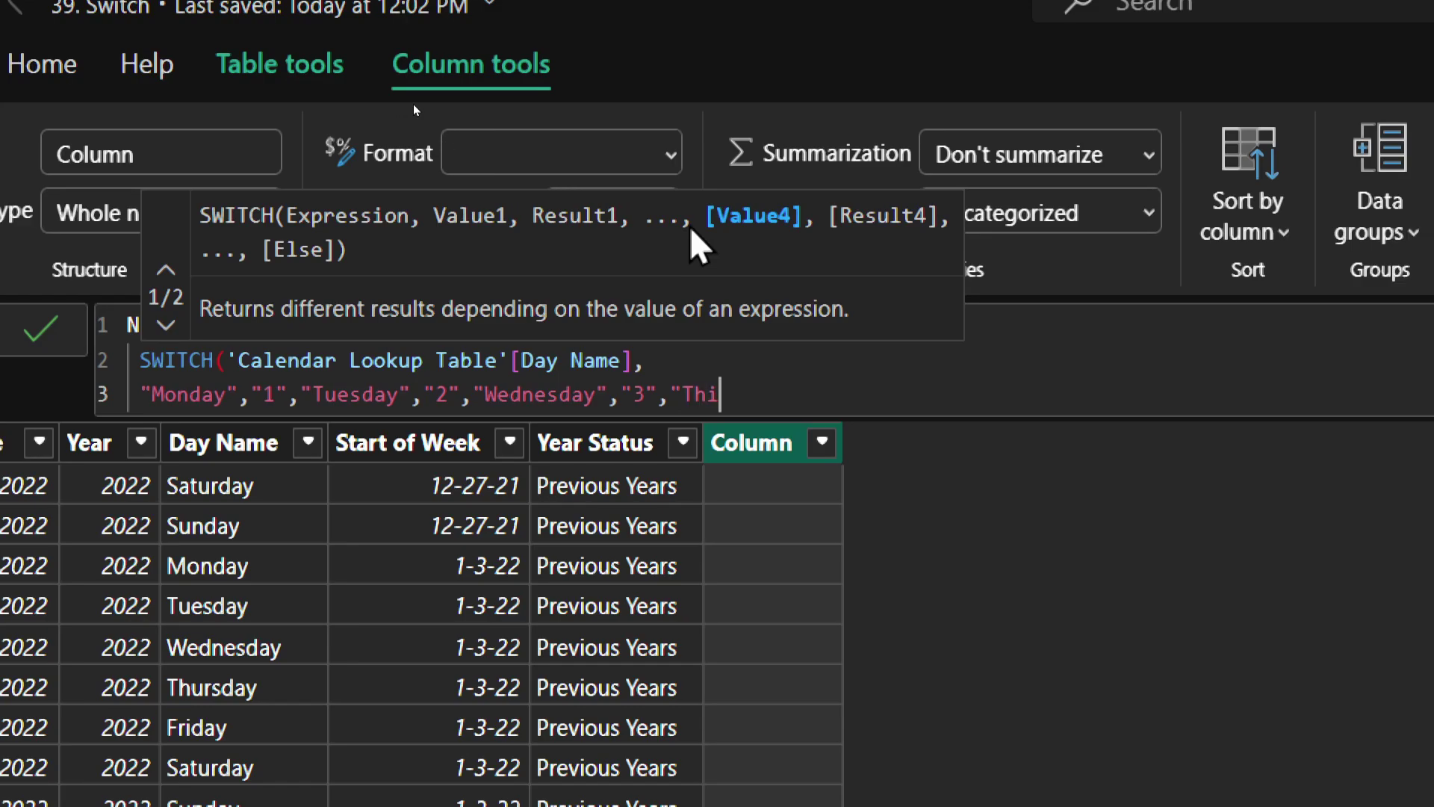
{"action": "type", "text": "rsday\""}
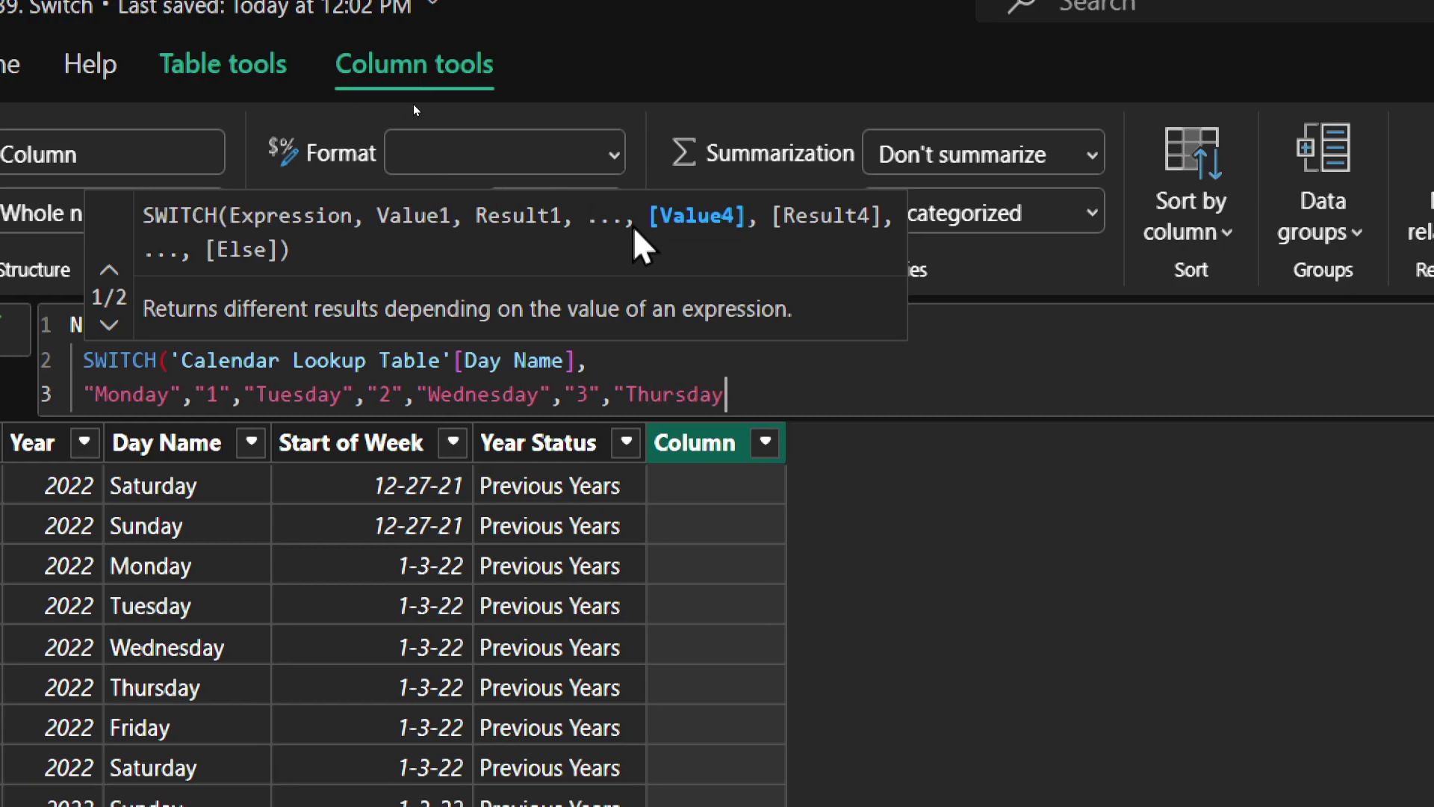
{"action": "type", "text": ",\"4\""}
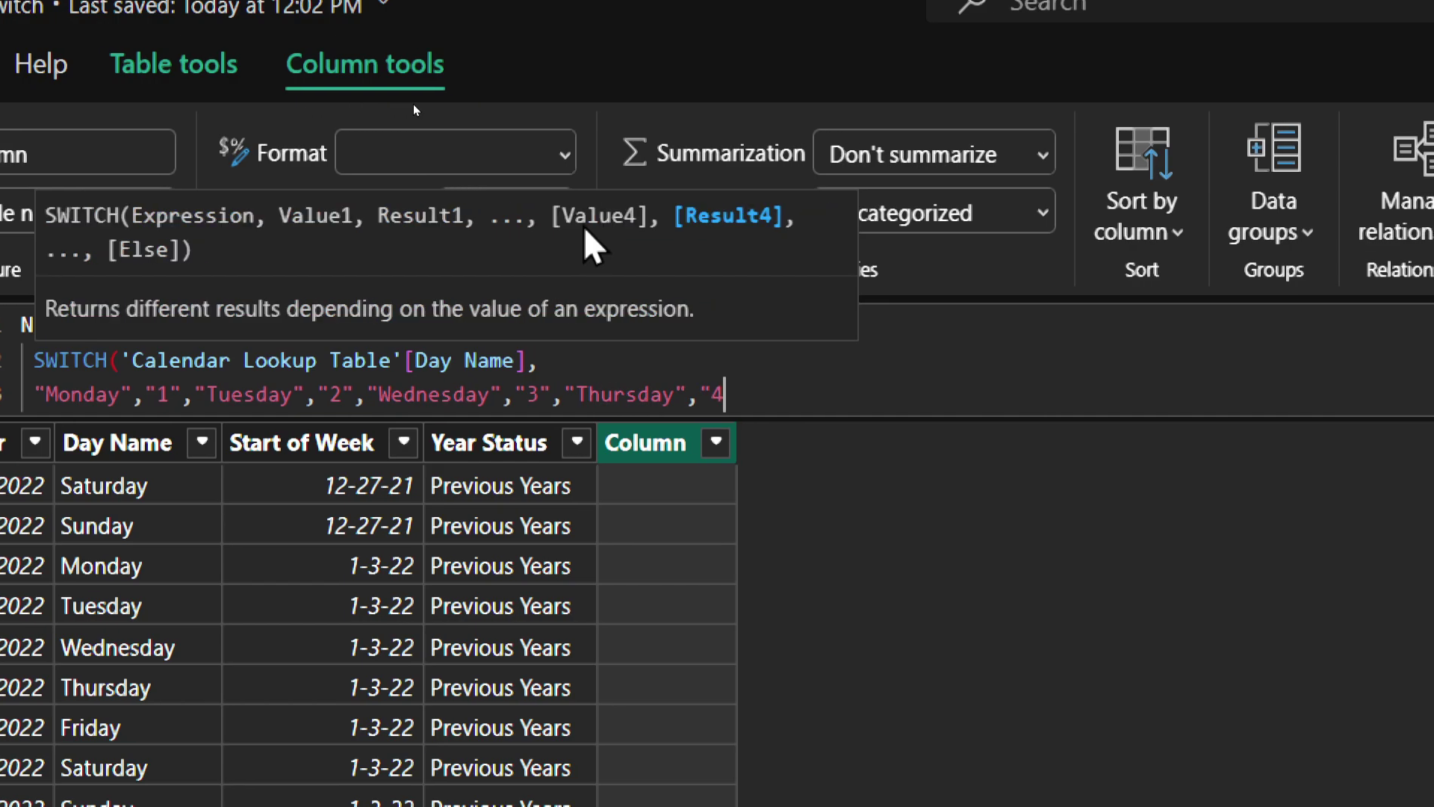
{"action": "type", "text": ",\""}
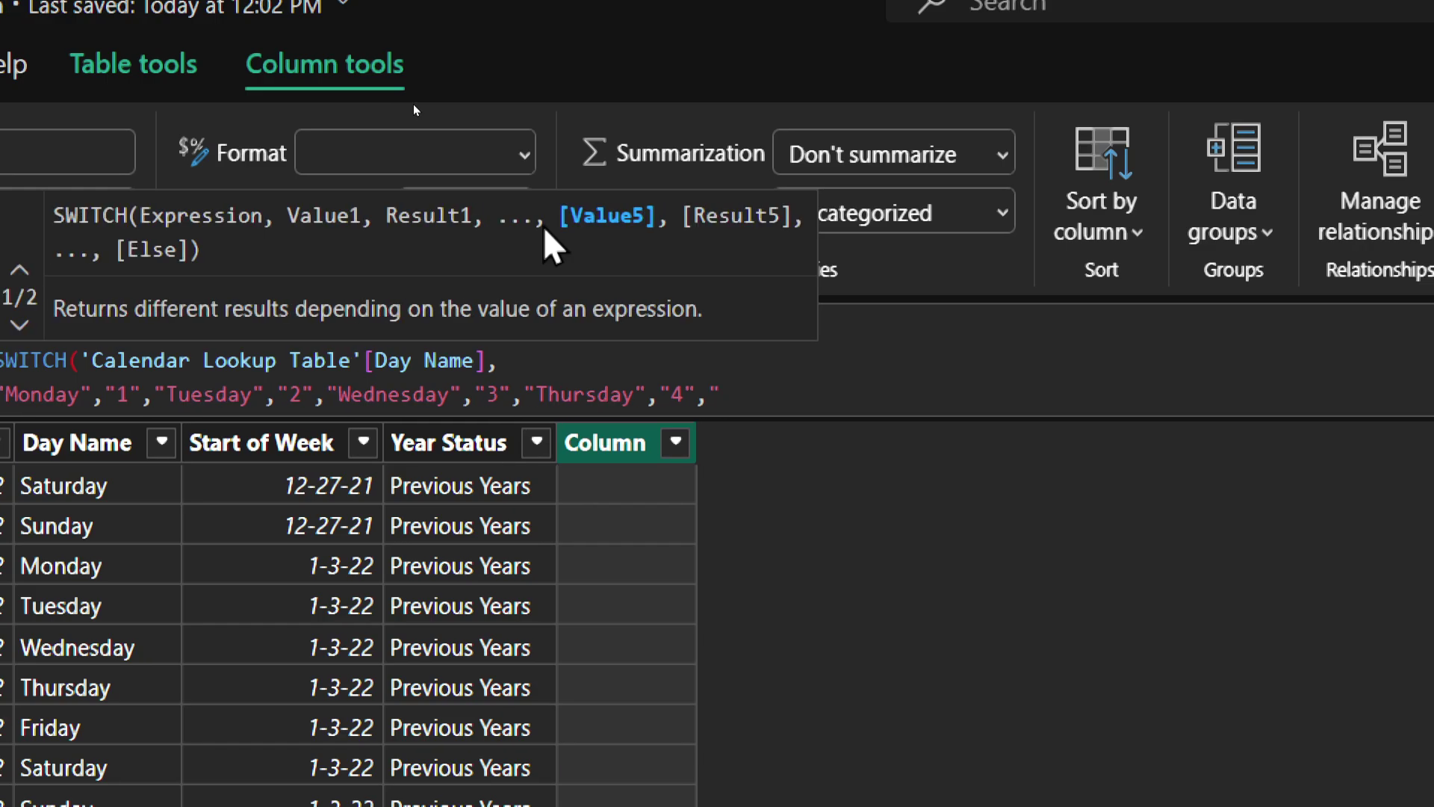
{"action": "type", "text": "Friday\""}
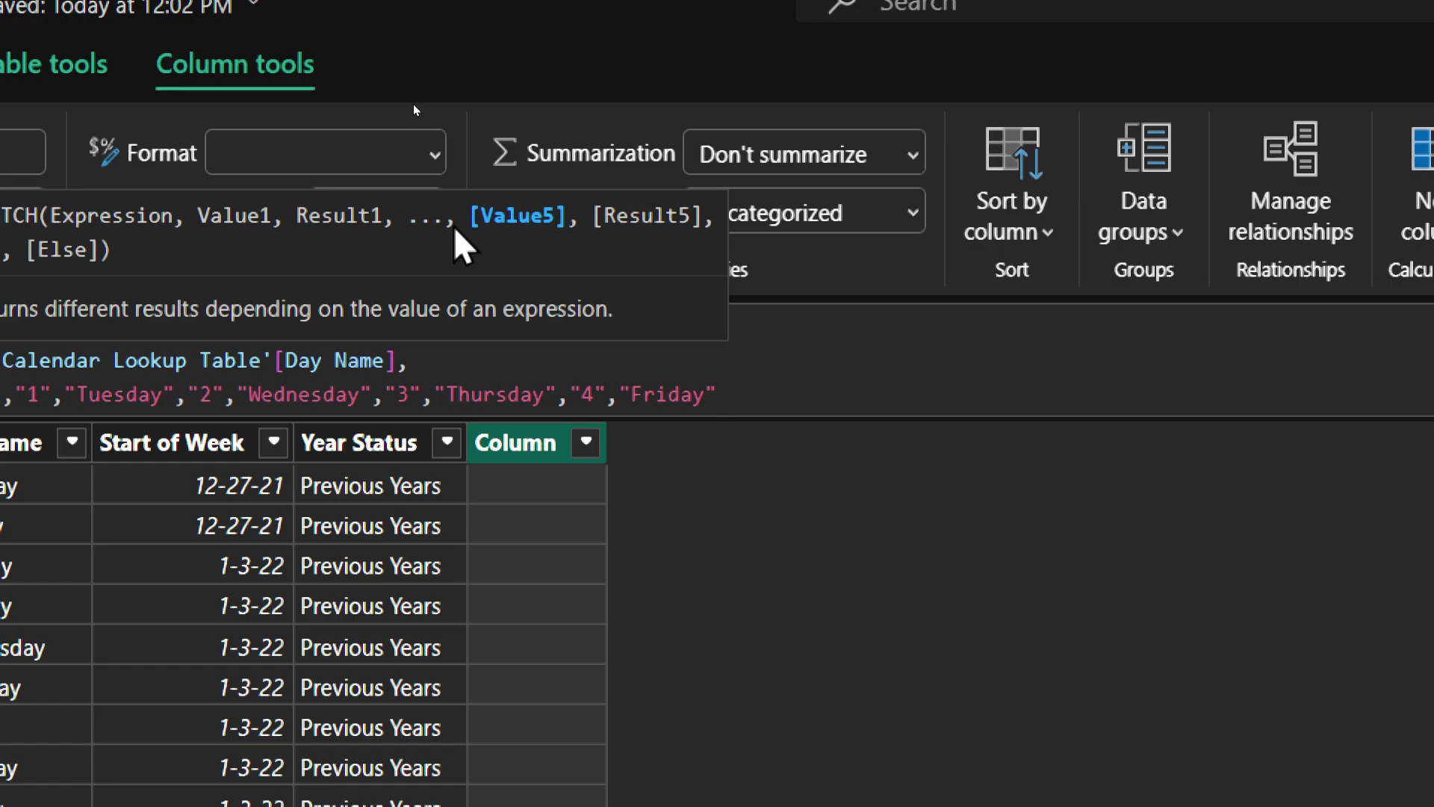
{"action": "type", "text": ",\"5\","}
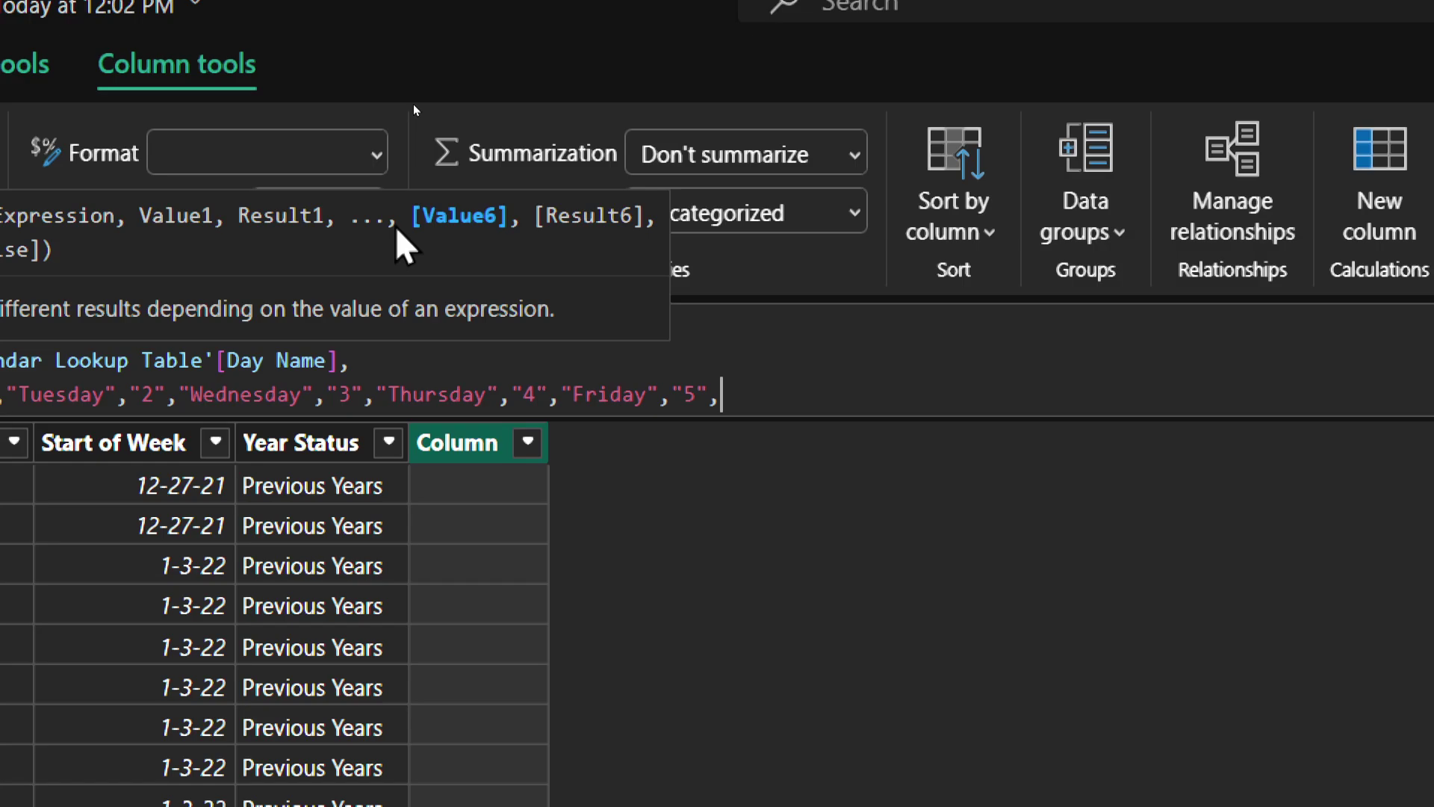
Step: Map "Saturday" to "6", add "7" as the SWITCH else result for the remaining day and close the function
{"action": "type", "text": "\""}
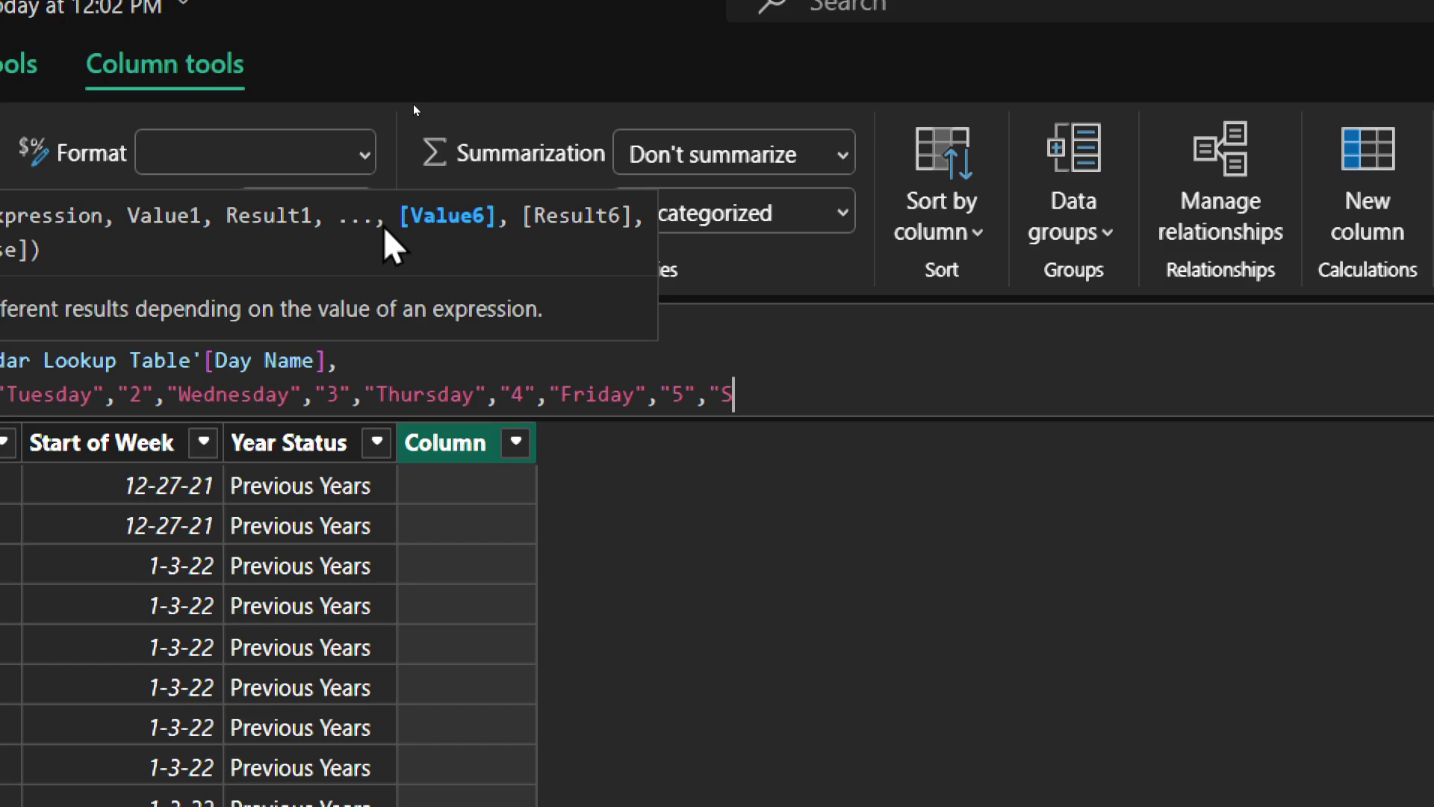
{"action": "type", "text": "Sature"}
{"action": "key", "text": "BackSpace"}
{"action": "type", "text": "day\",\"6\""}
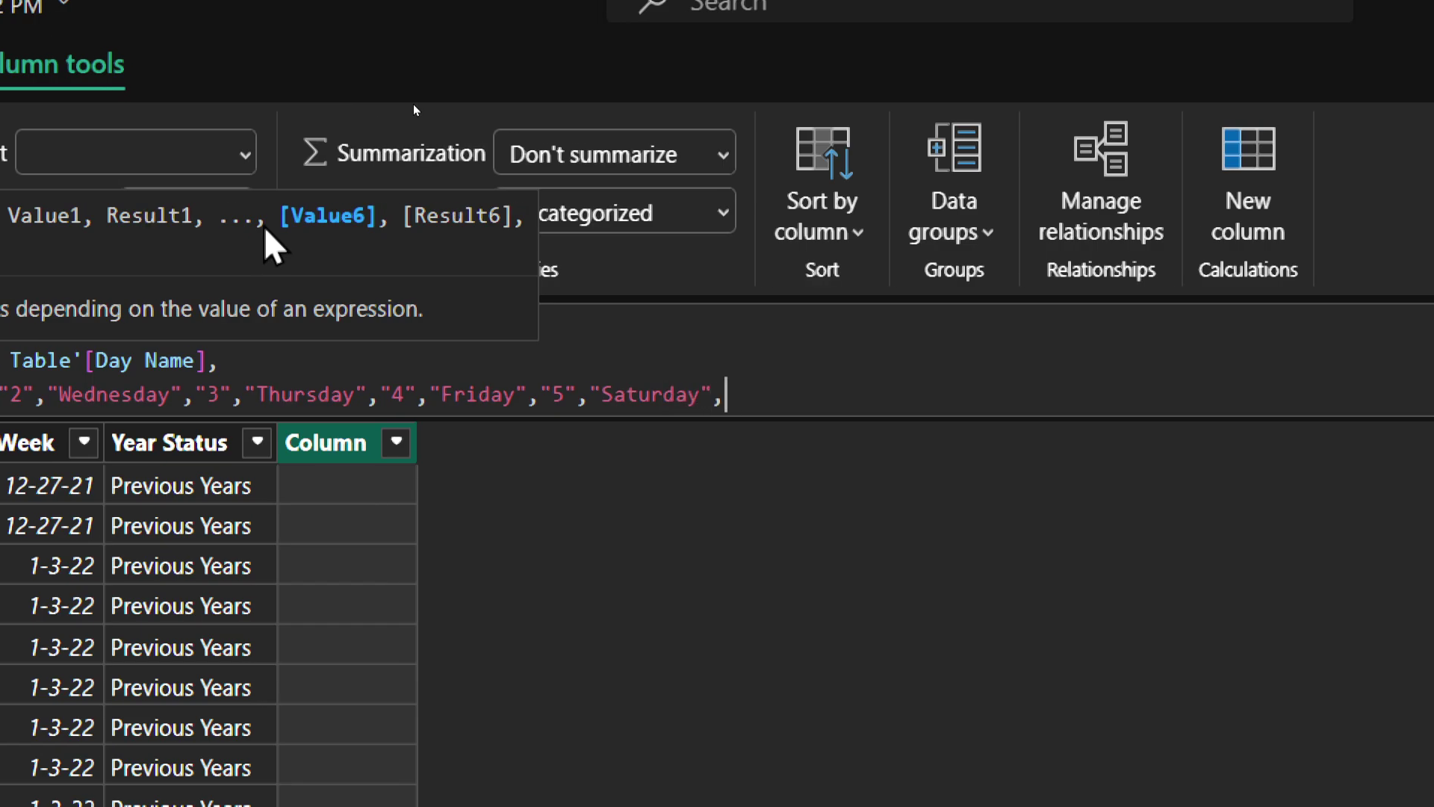
{"action": "type", "text": ",\""}
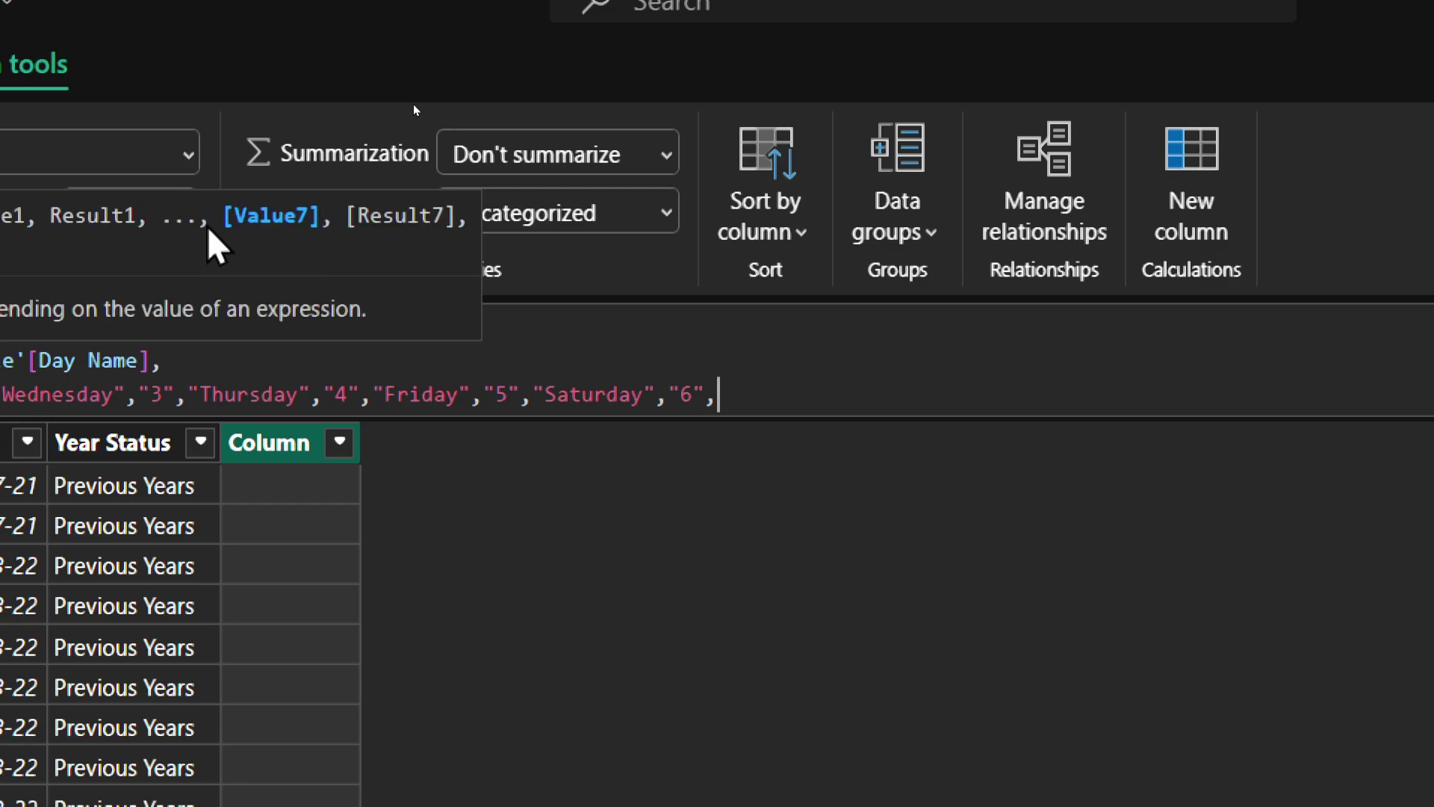
{"action": "key", "text": "BackSpace"}
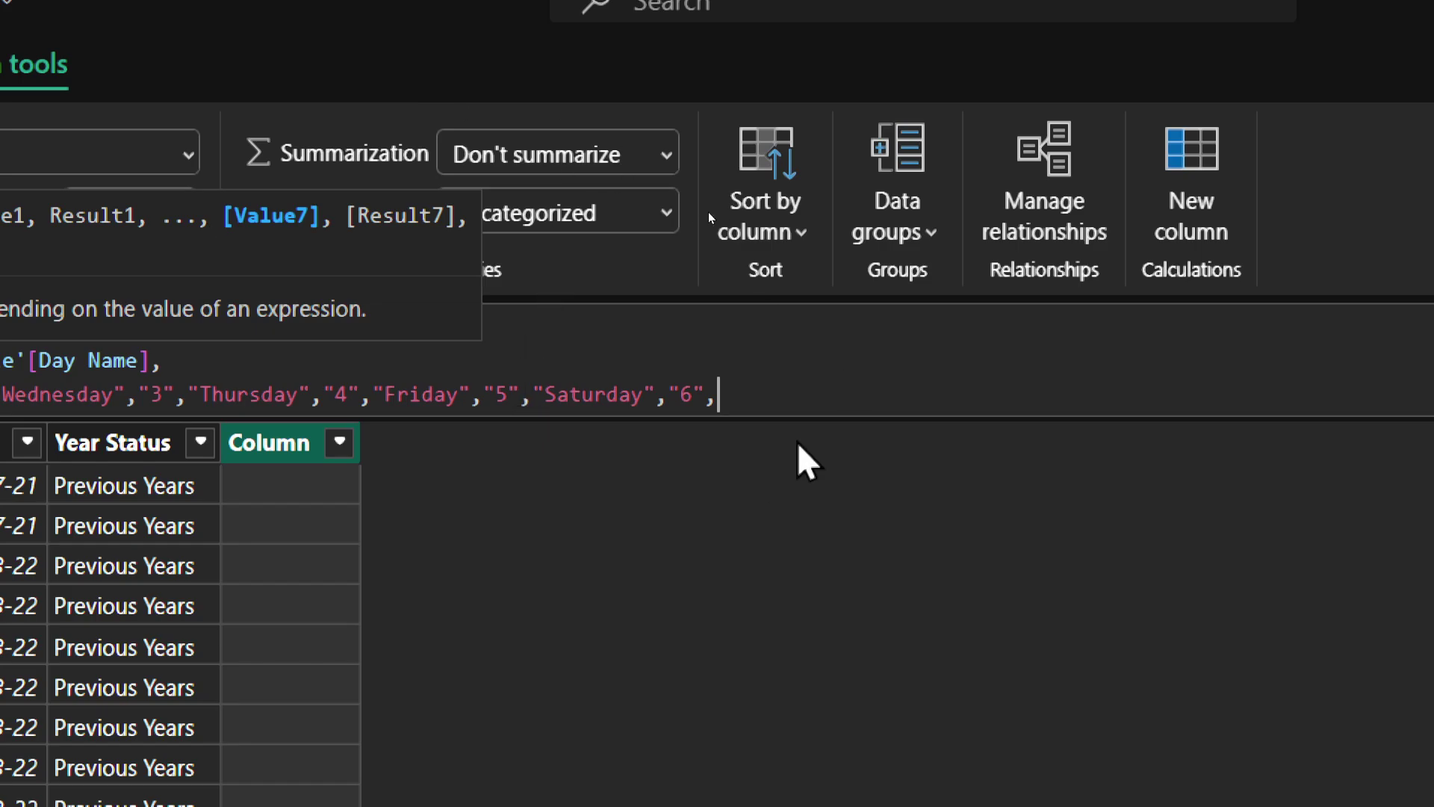
{"action": "type", "text": "\"7"}
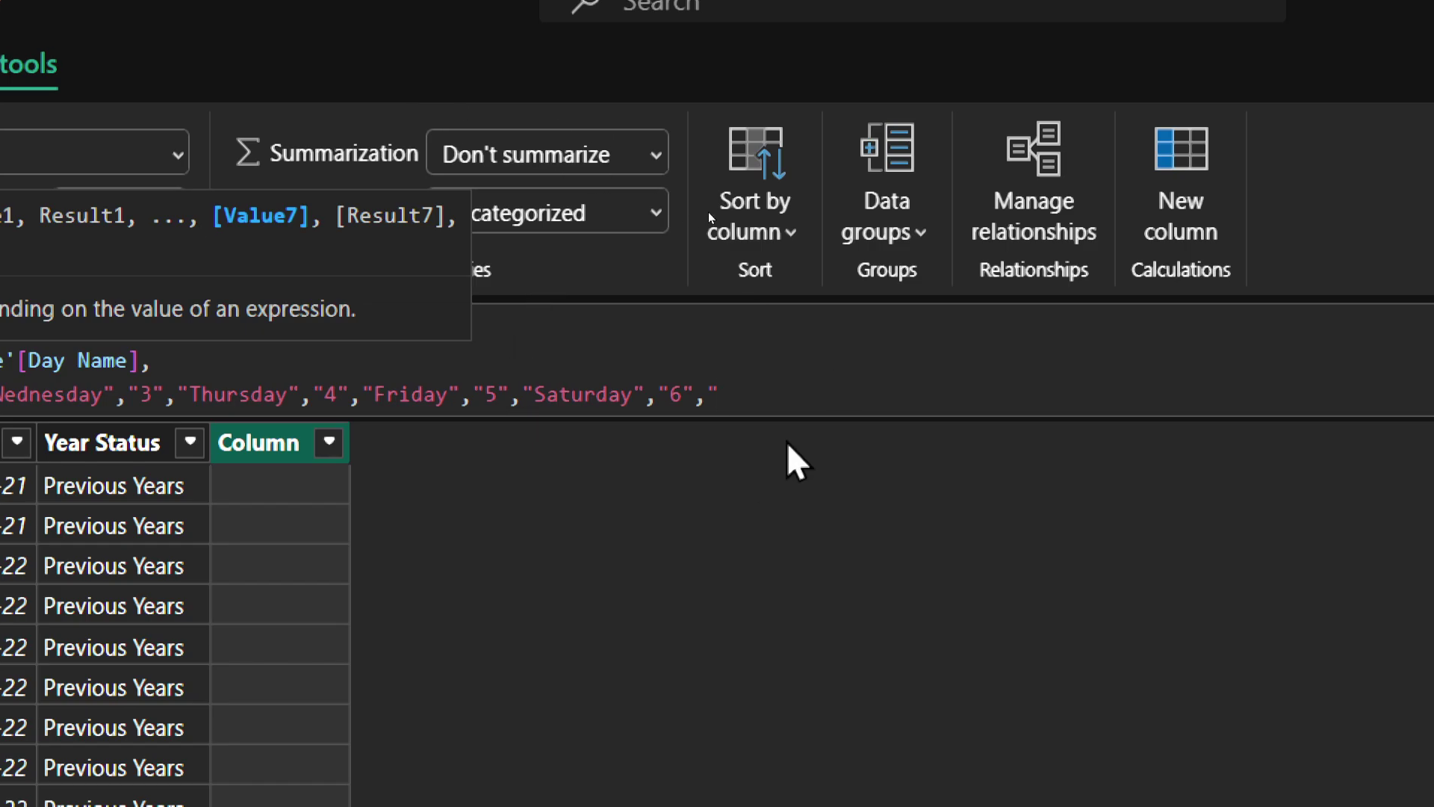
{"action": "type", "text": "\")"}
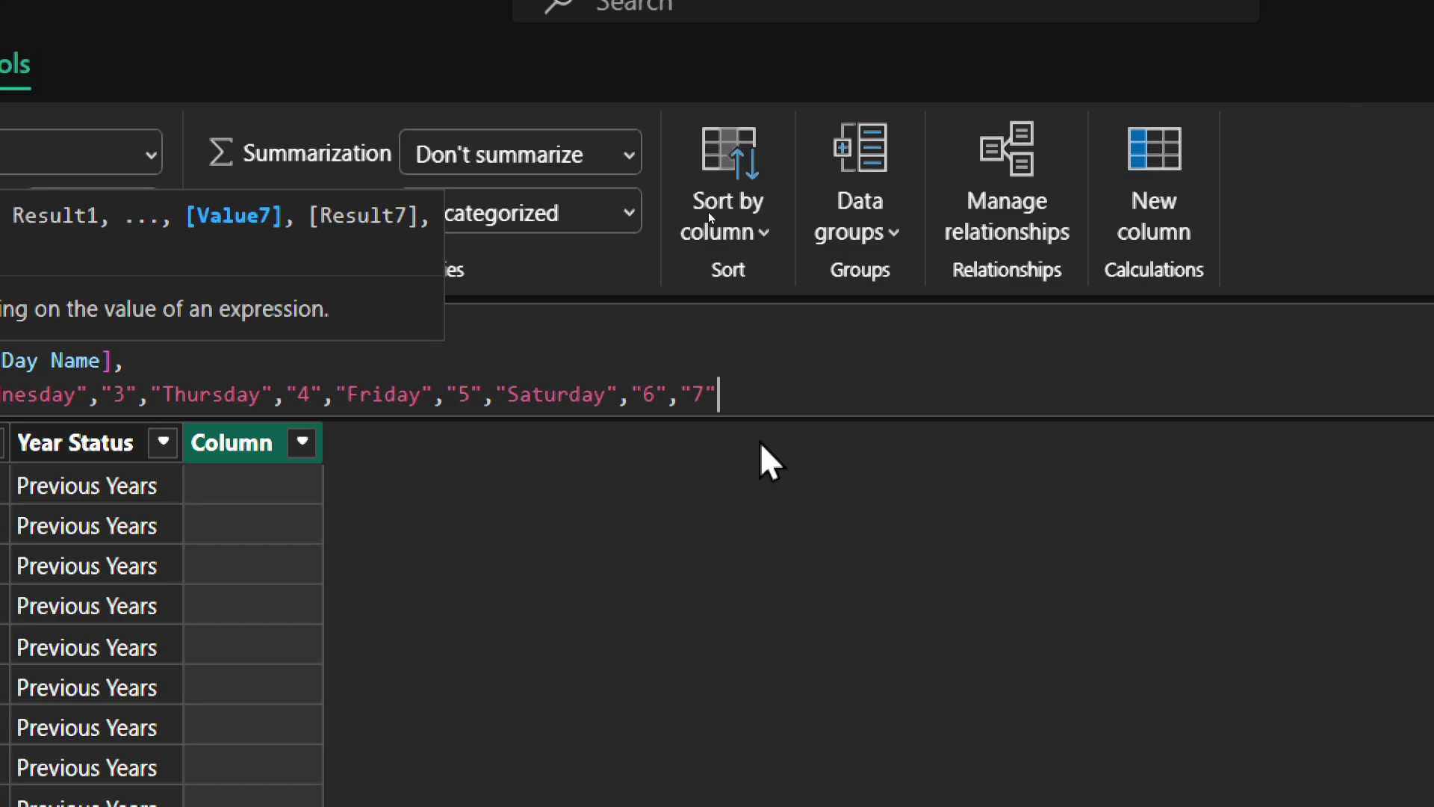